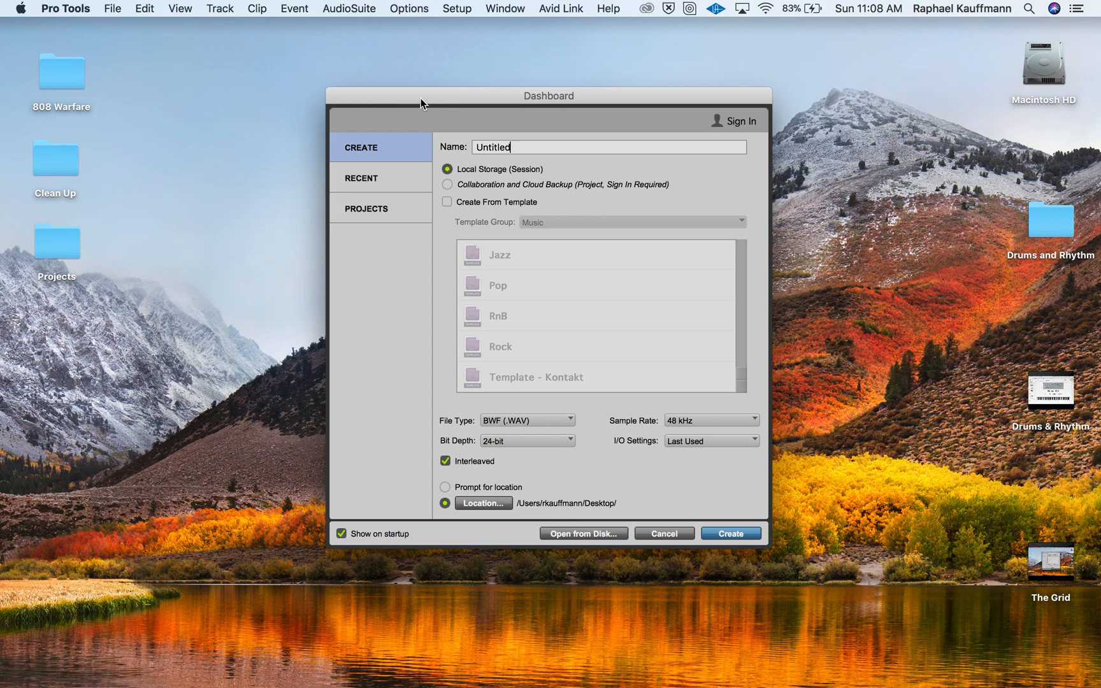
mouse_move(657, 687)
left_click_drag(526, 147, 477, 145)
left_click(447, 201)
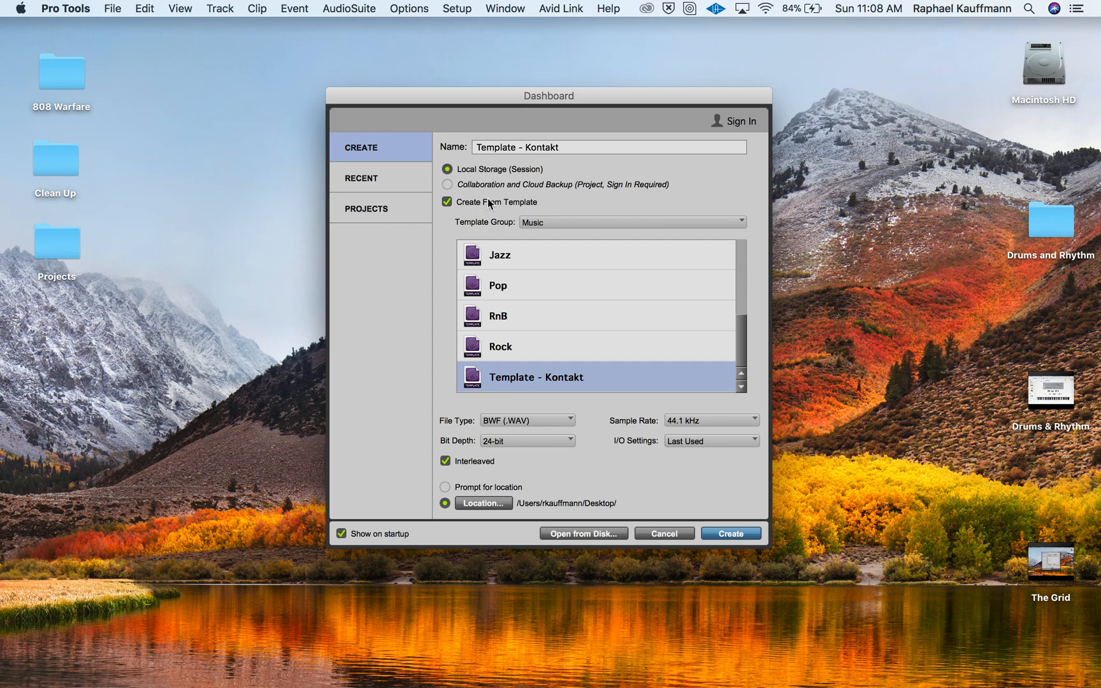
left_click(446, 202)
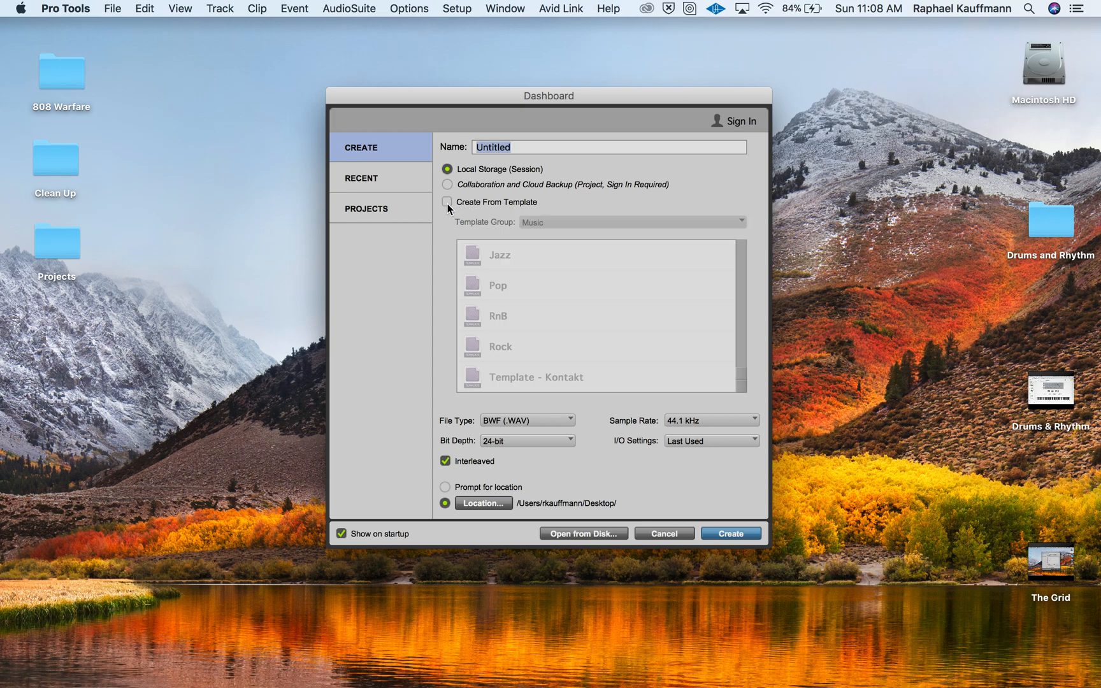
Set the new session to BWF (.WAV) file type, 24-bit depth and 48 kHz sample rate, with Interleaved enabled
left_click(503, 420)
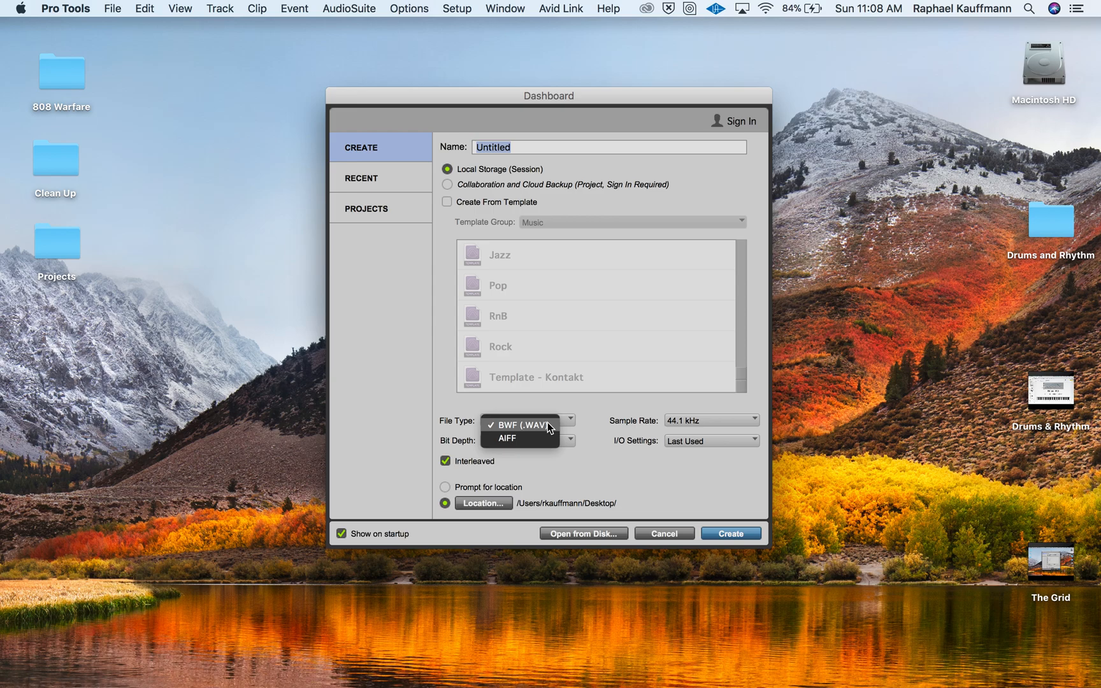
left_click(431, 377)
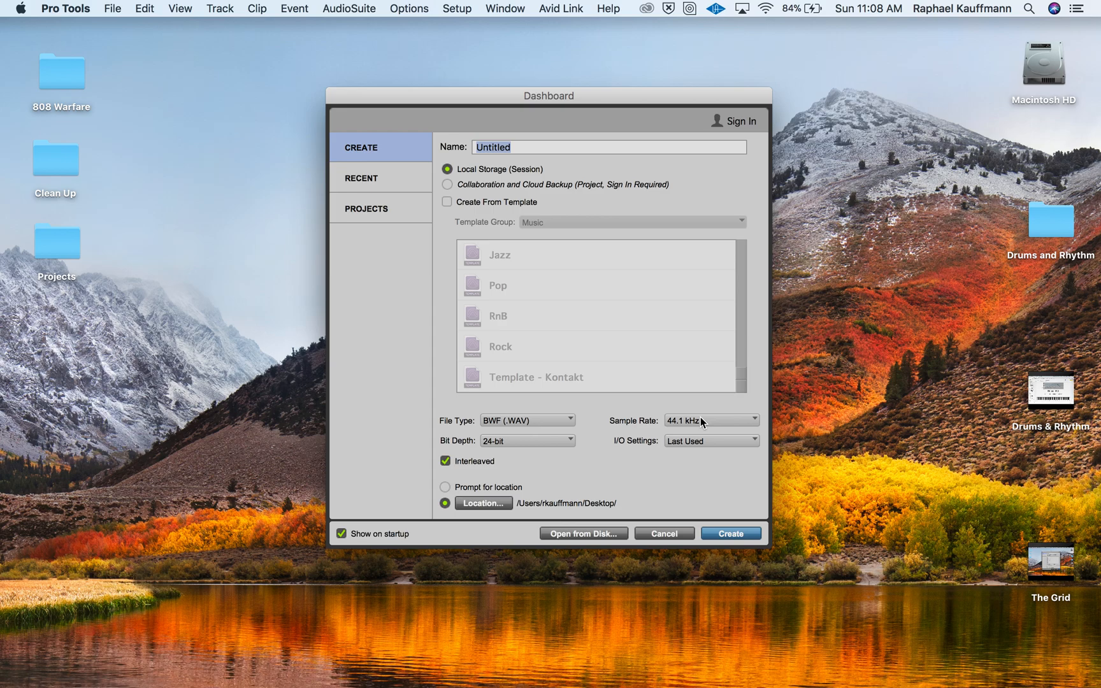
left_click(569, 441)
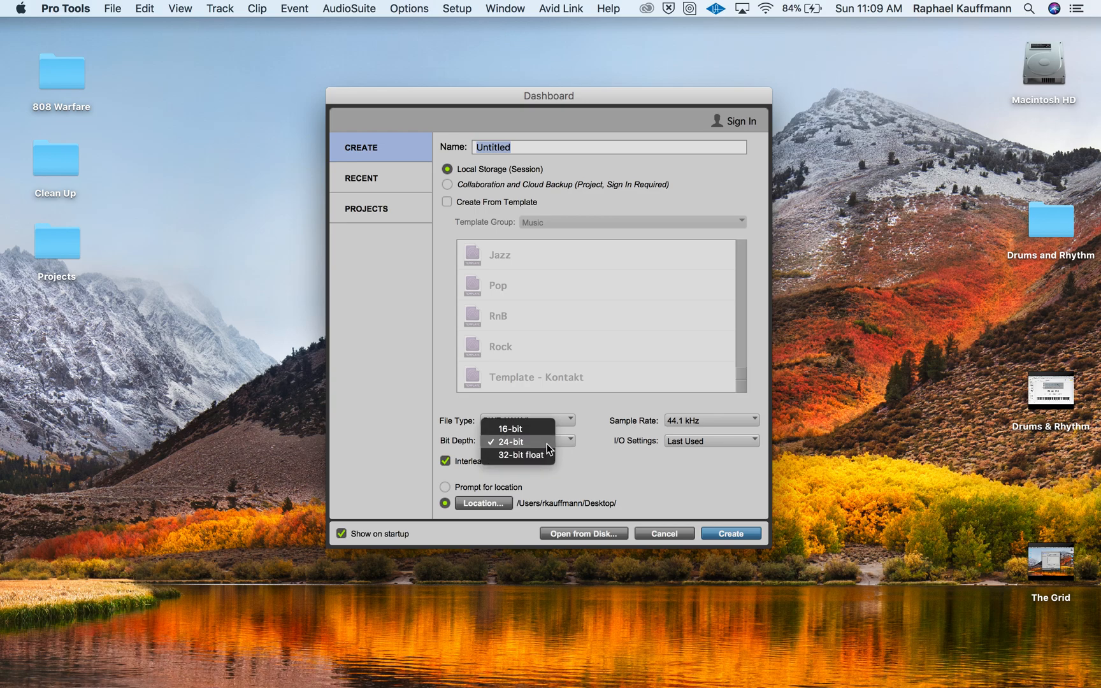
left_click(548, 443)
left_click(693, 423)
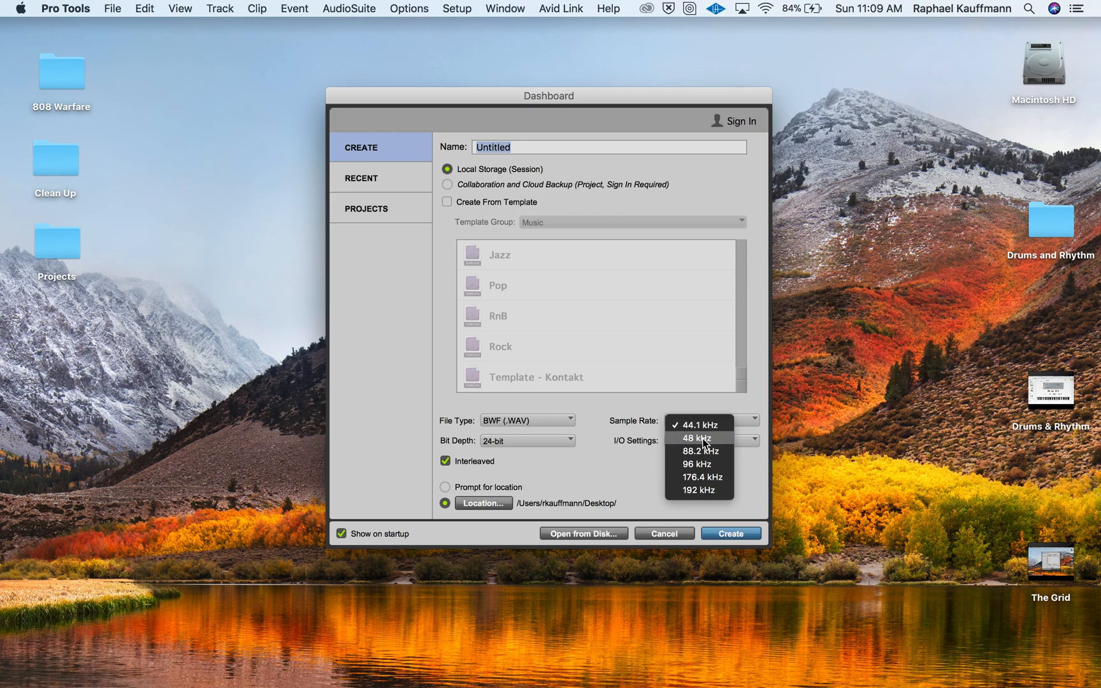
left_click(702, 439)
left_click(691, 421)
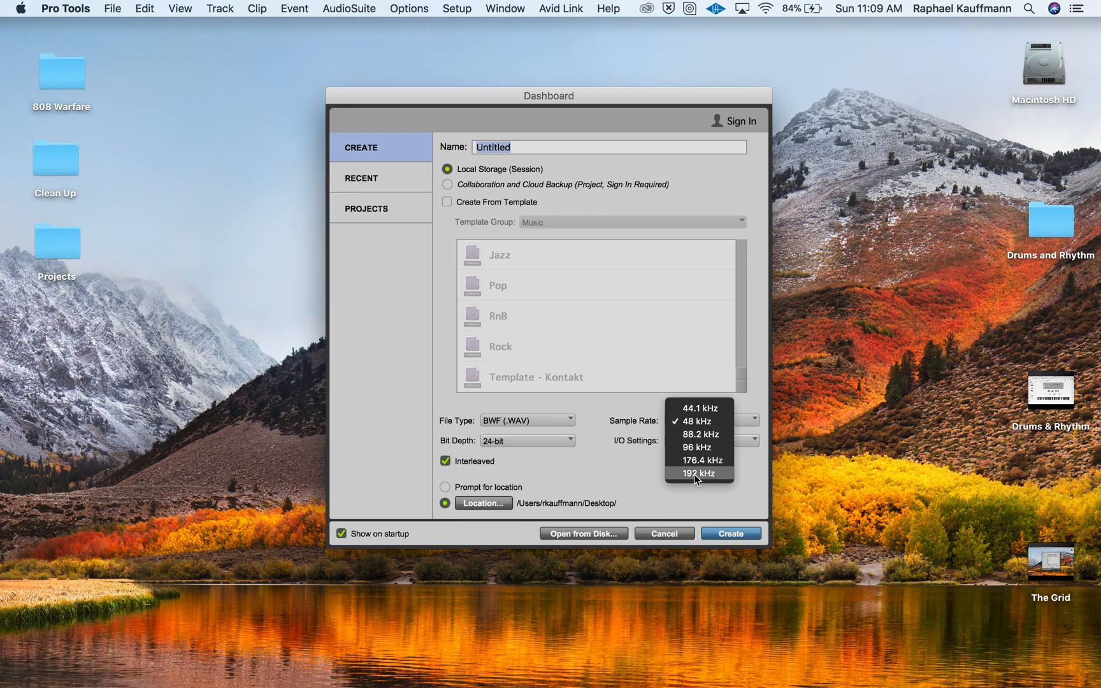
left_click(639, 409)
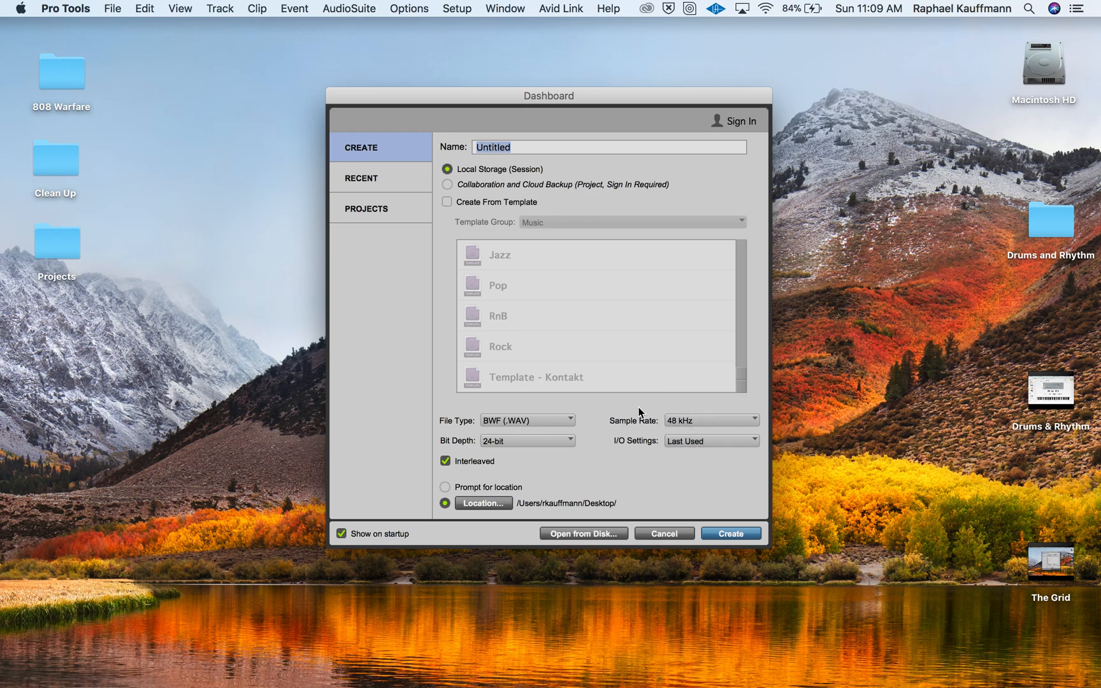
left_click(678, 423)
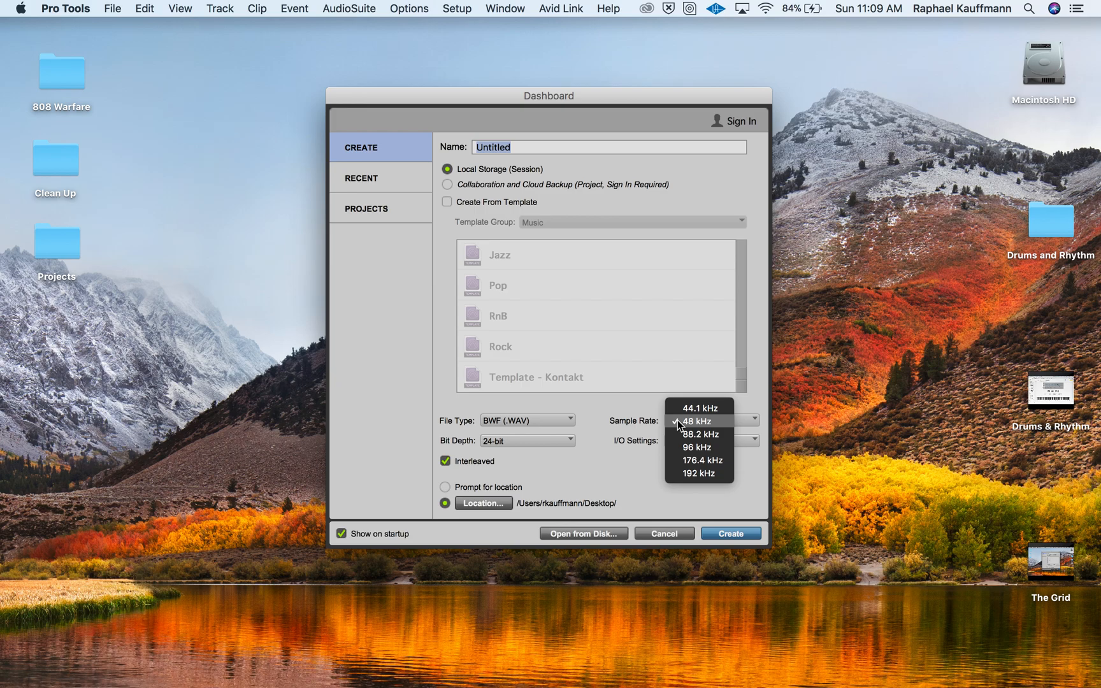
left_click(618, 414)
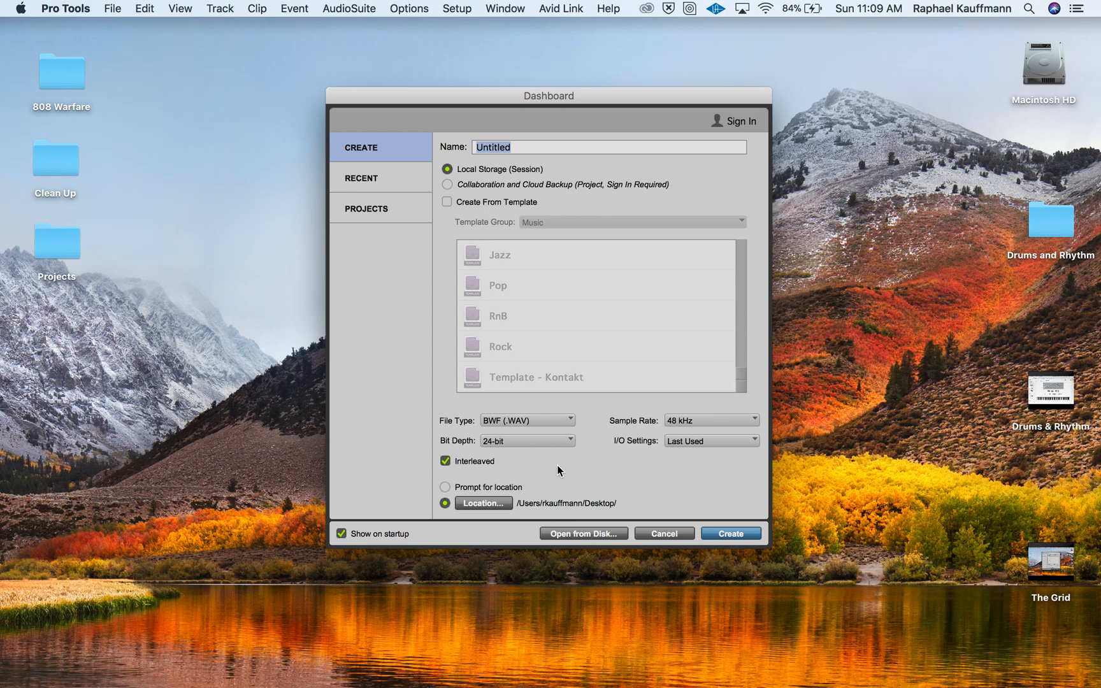
left_click(478, 465)
left_click(479, 465)
left_click(481, 504)
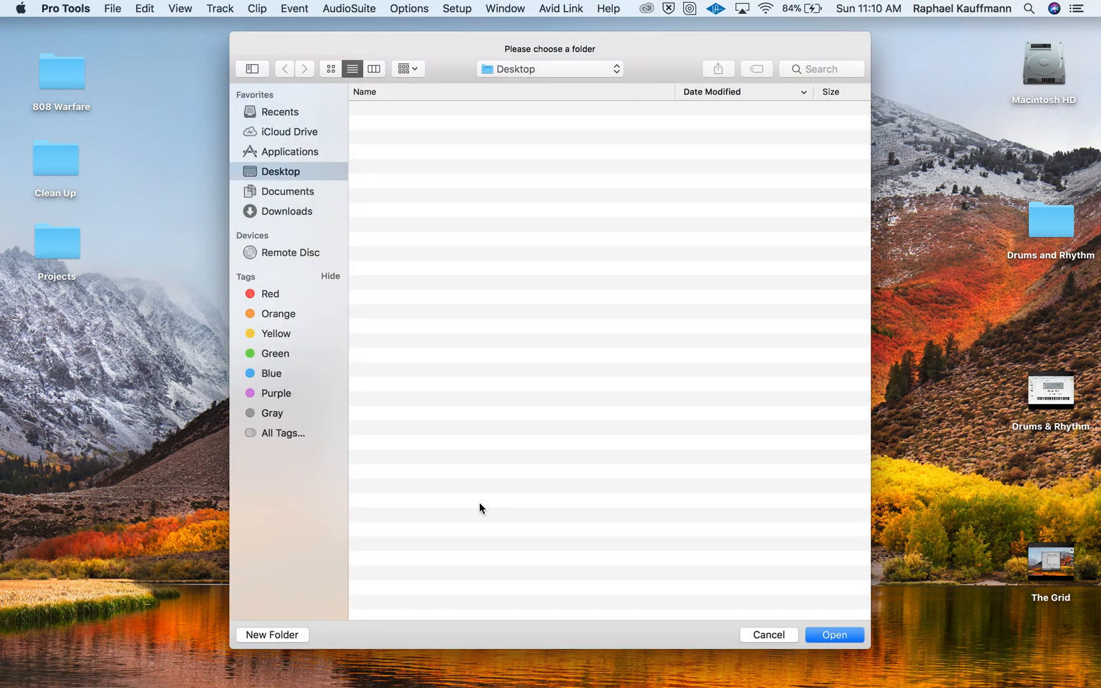
left_click(287, 154)
left_click(834, 634)
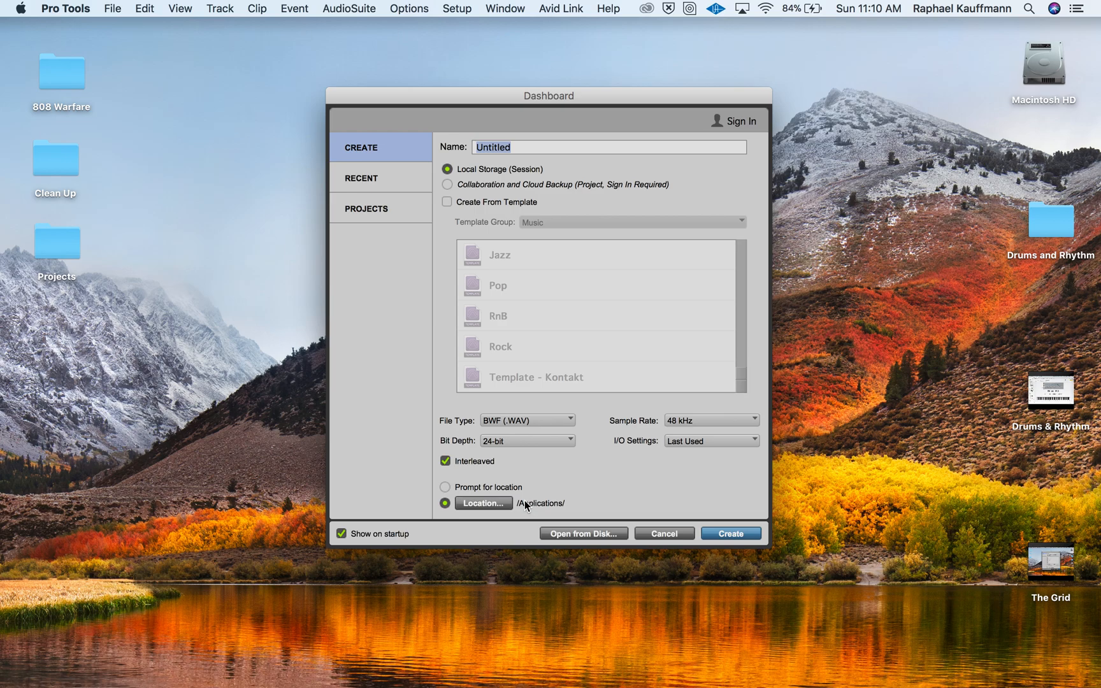
Set the session's save location to the Desktop folder and create the session
left_click(498, 501)
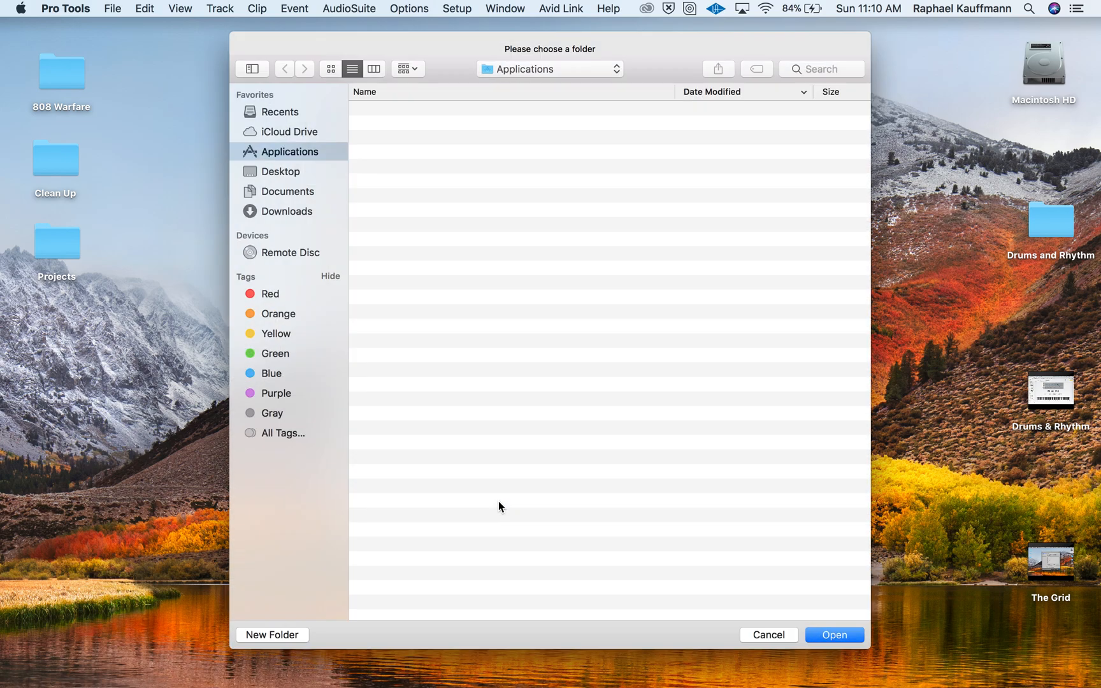
left_click(297, 170)
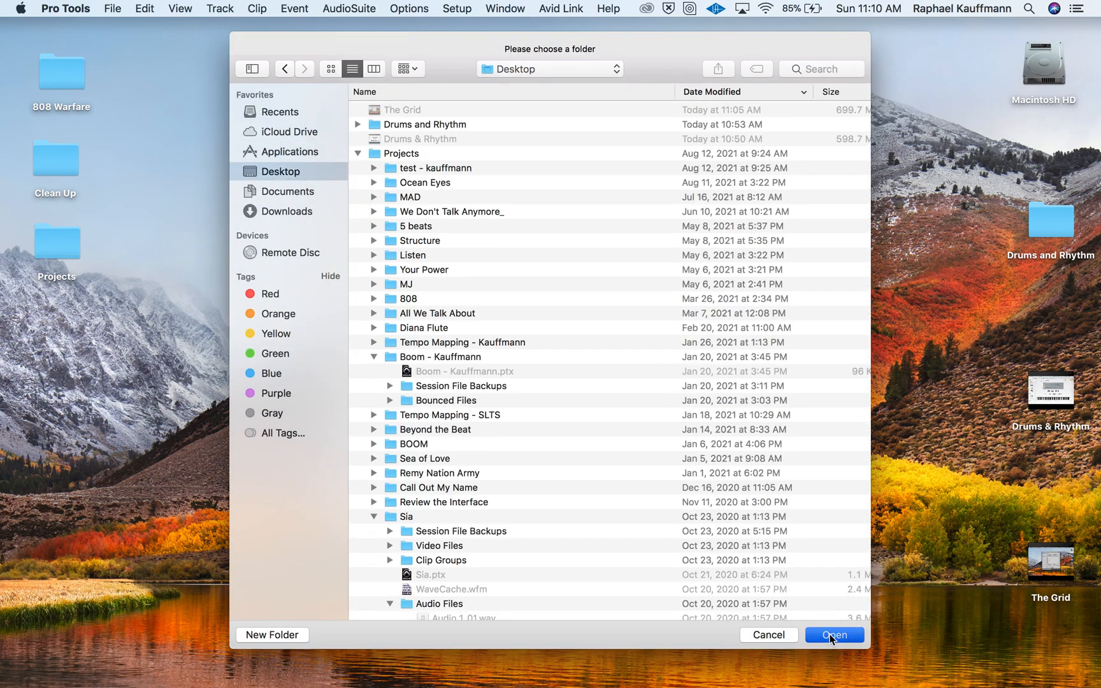
left_click(829, 634)
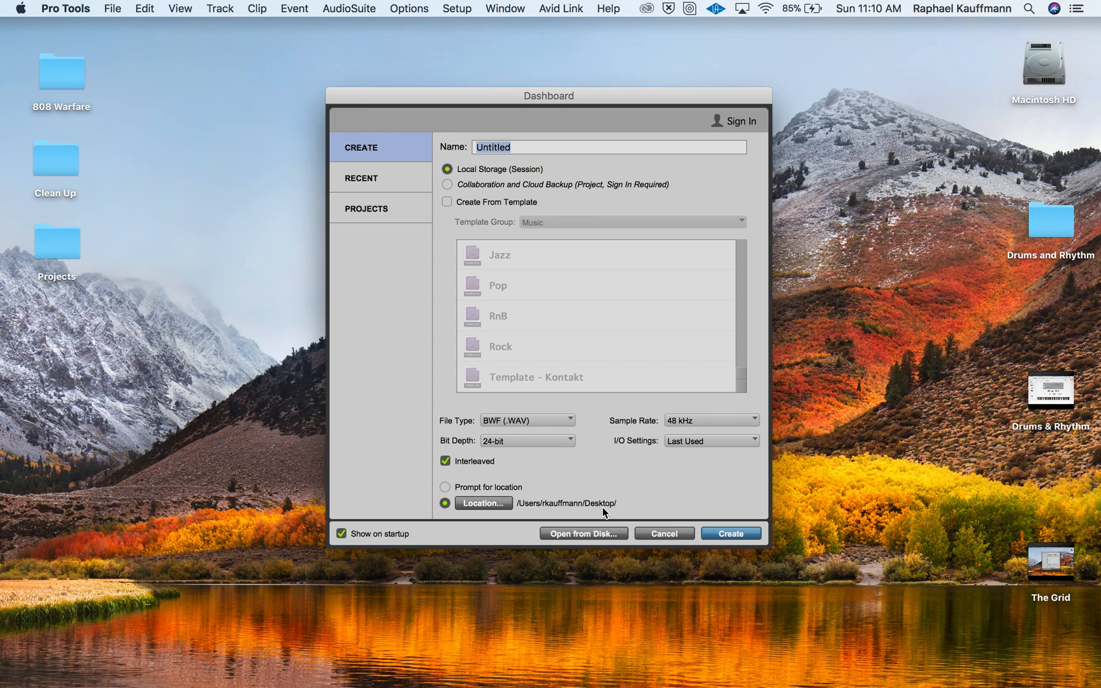
left_click(731, 533)
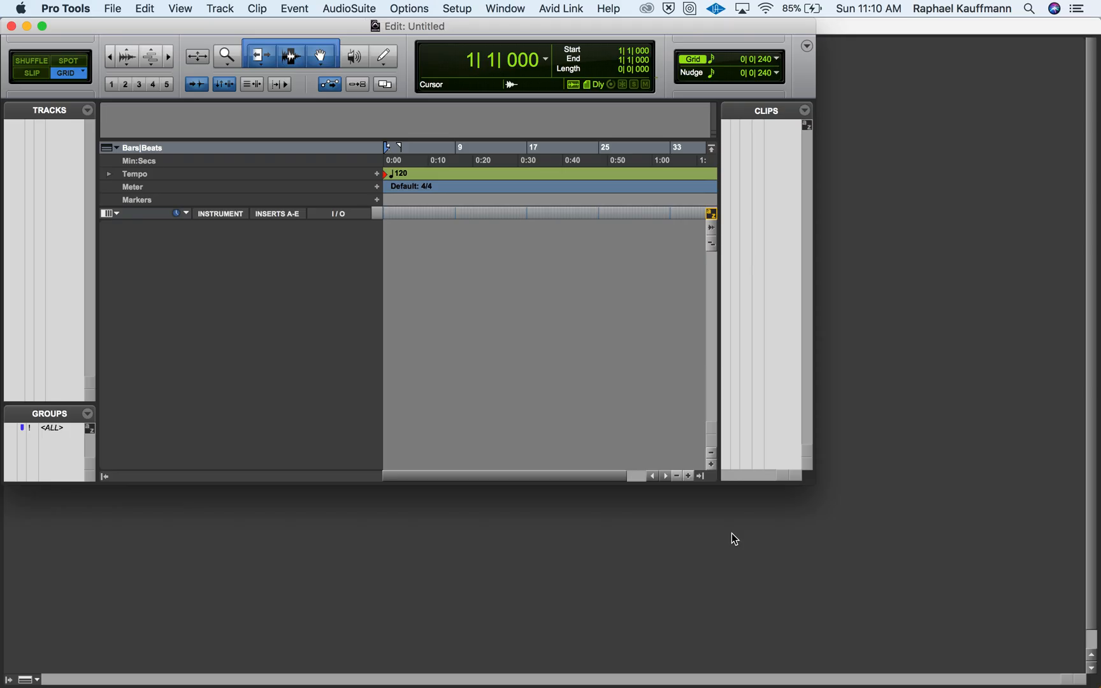
Enlarge the Edit window to fill the screen and briefly play the empty session
left_click_drag(808, 484, 1099, 686)
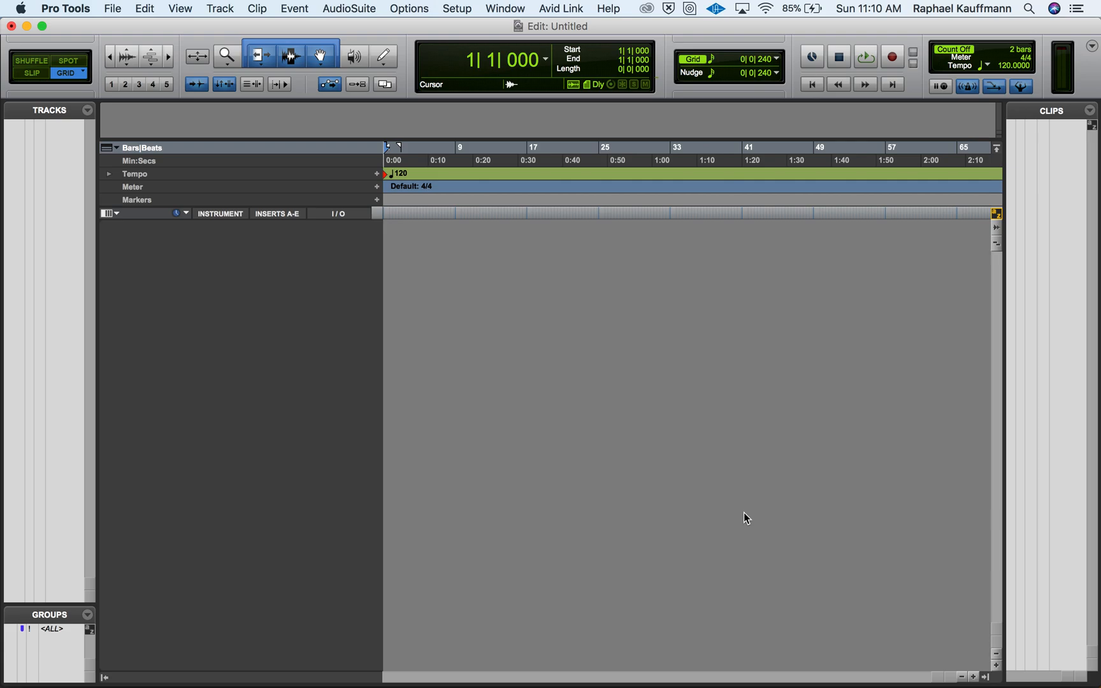
left_click(866, 58)
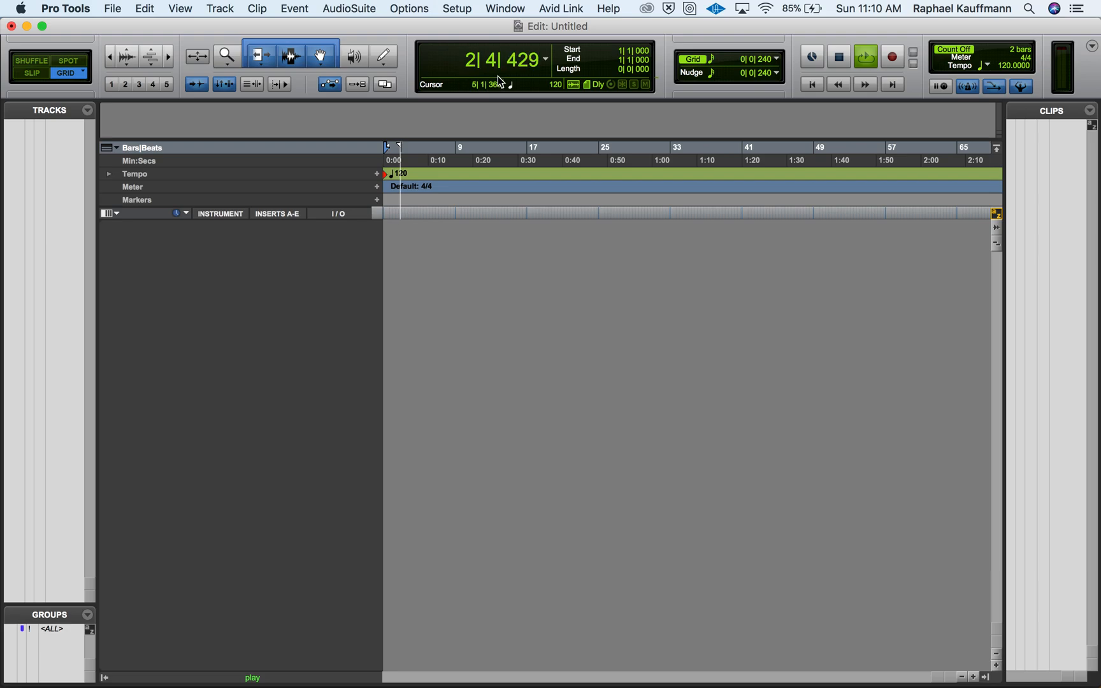
left_click(839, 57)
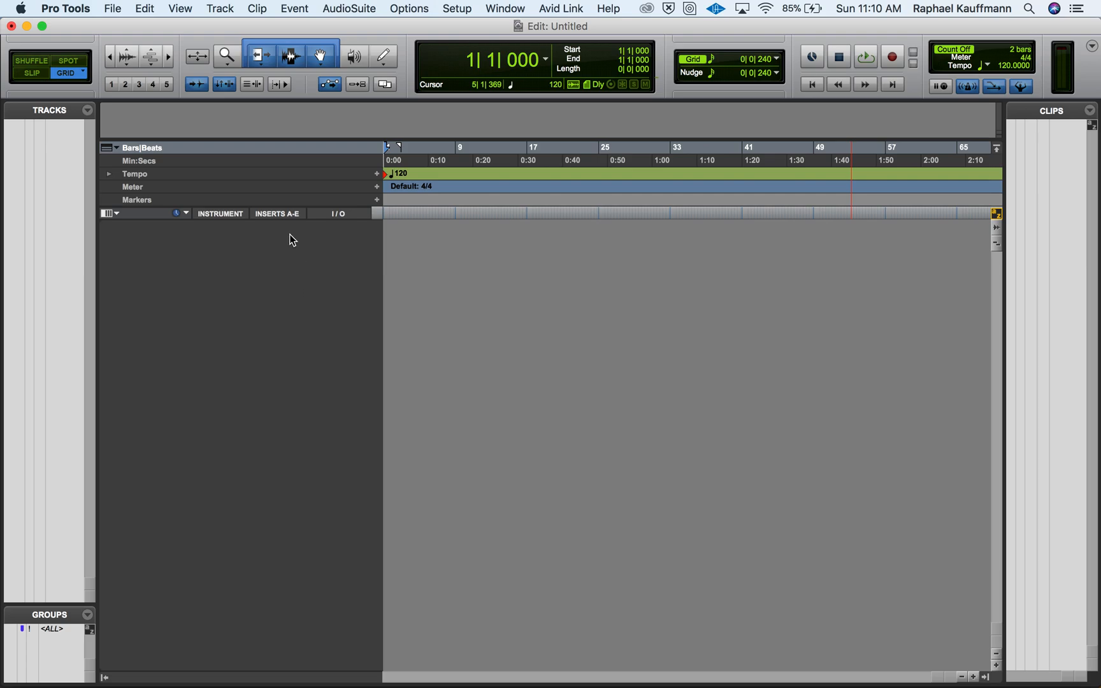
Create a click track and play the session briefly to audition the metronome
left_click(222, 8)
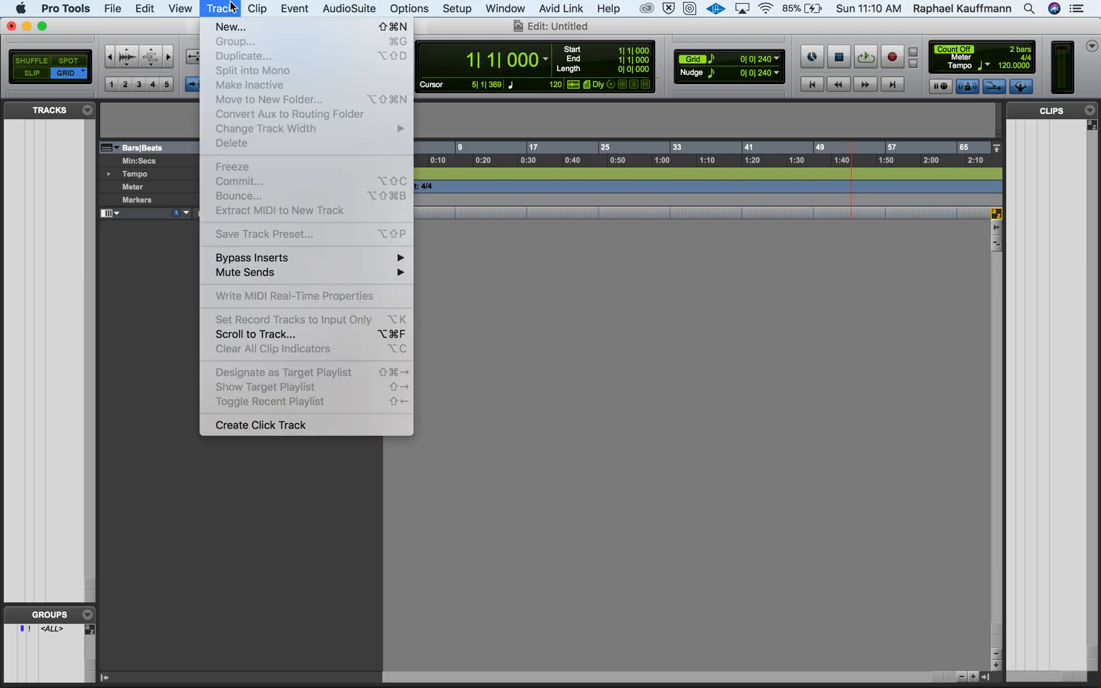
left_click(231, 426)
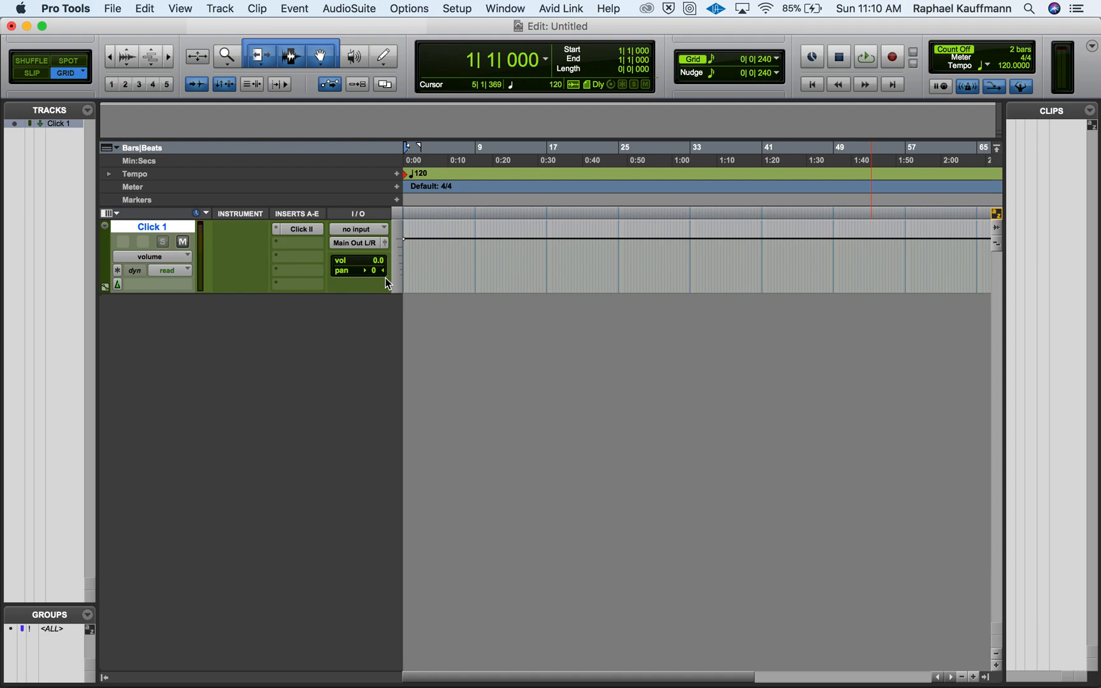
left_click(866, 57)
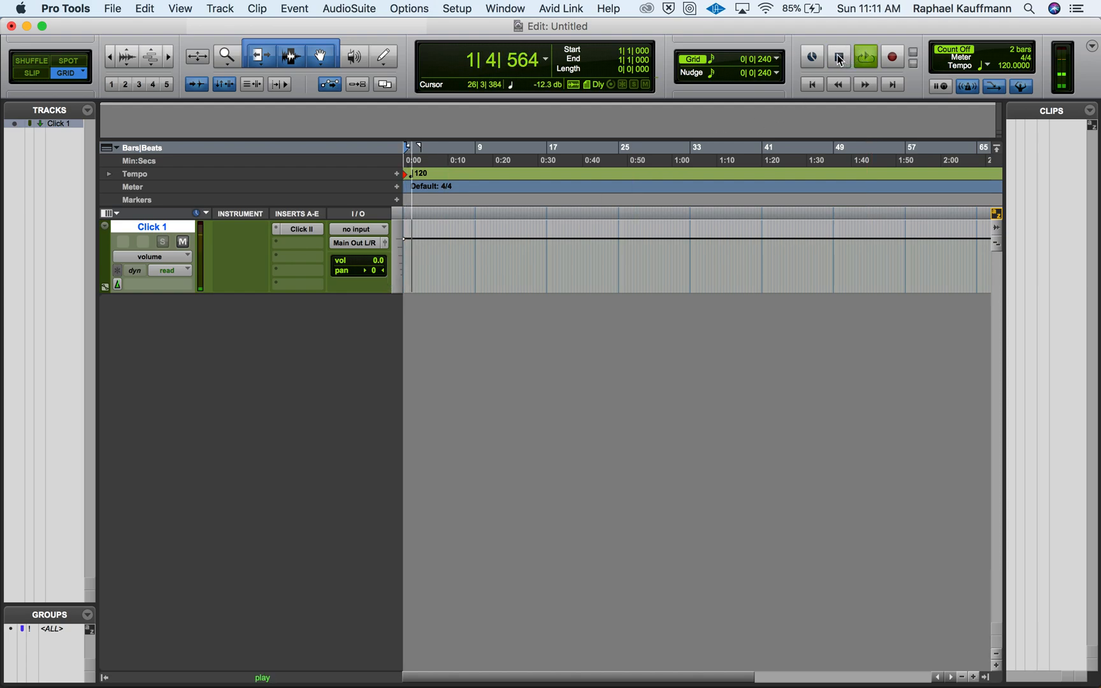
left_click(846, 58)
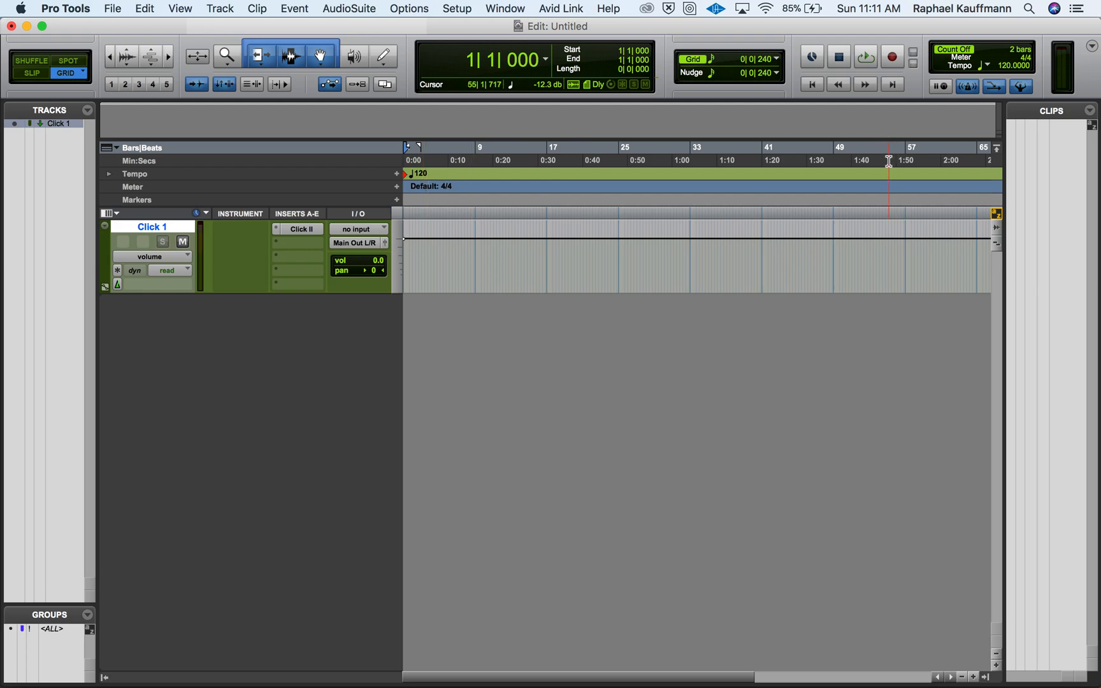
Switch the session to manual tempo and set the tempo to 90 BPM
left_click(1020, 89)
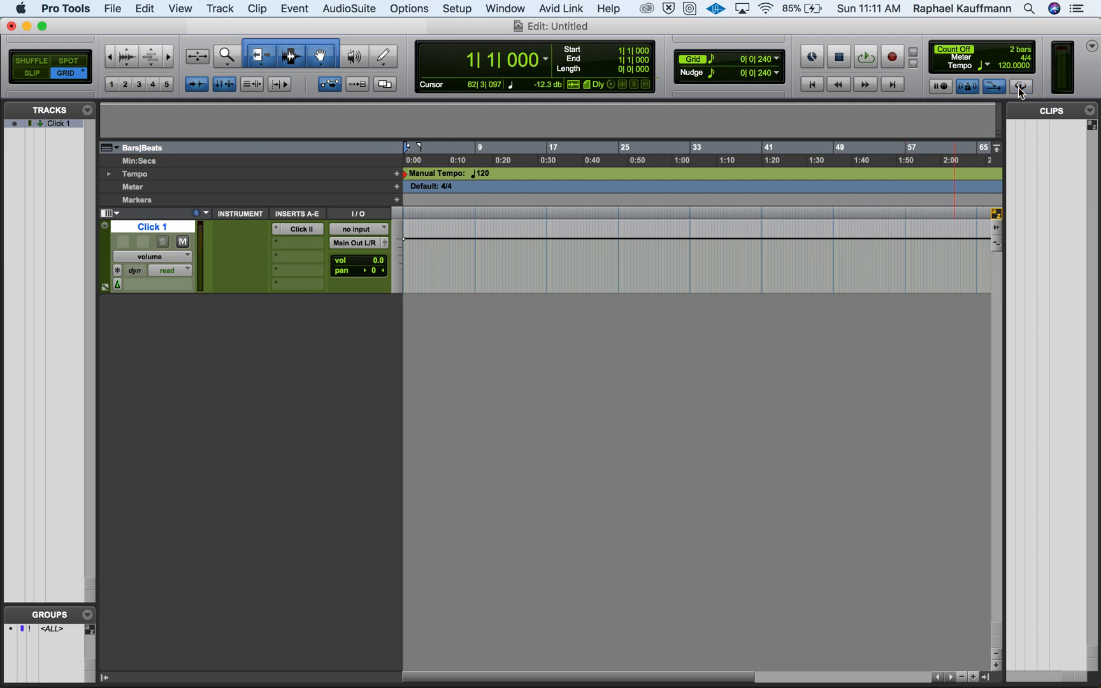
left_click_drag(1003, 65, 1004, 73)
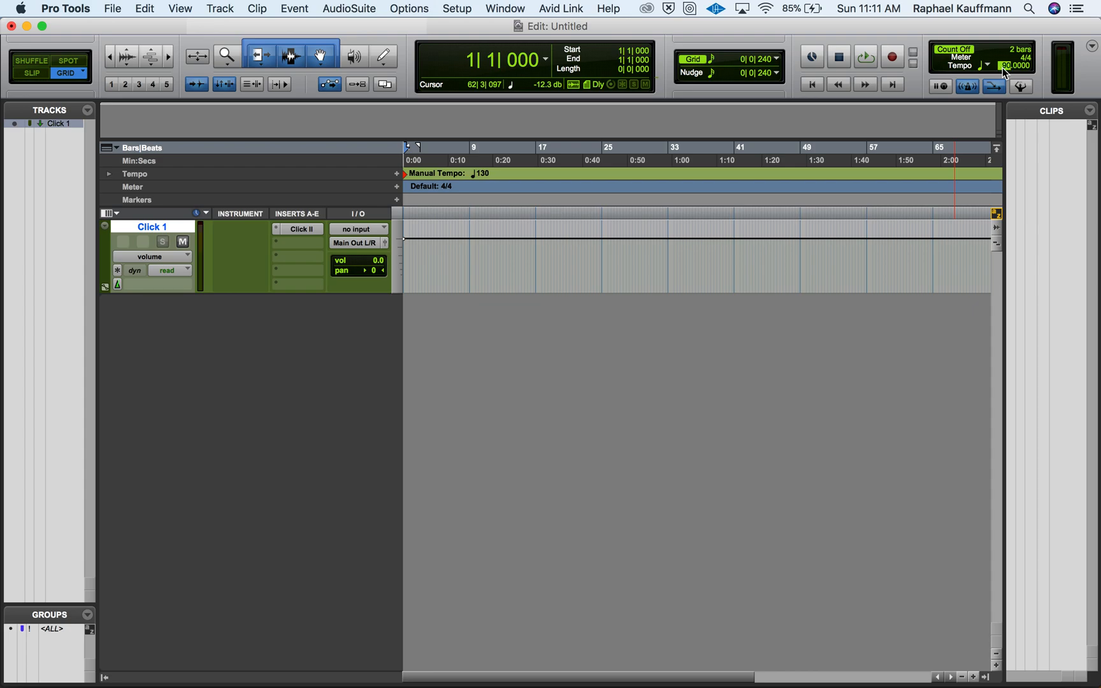
key("Return")
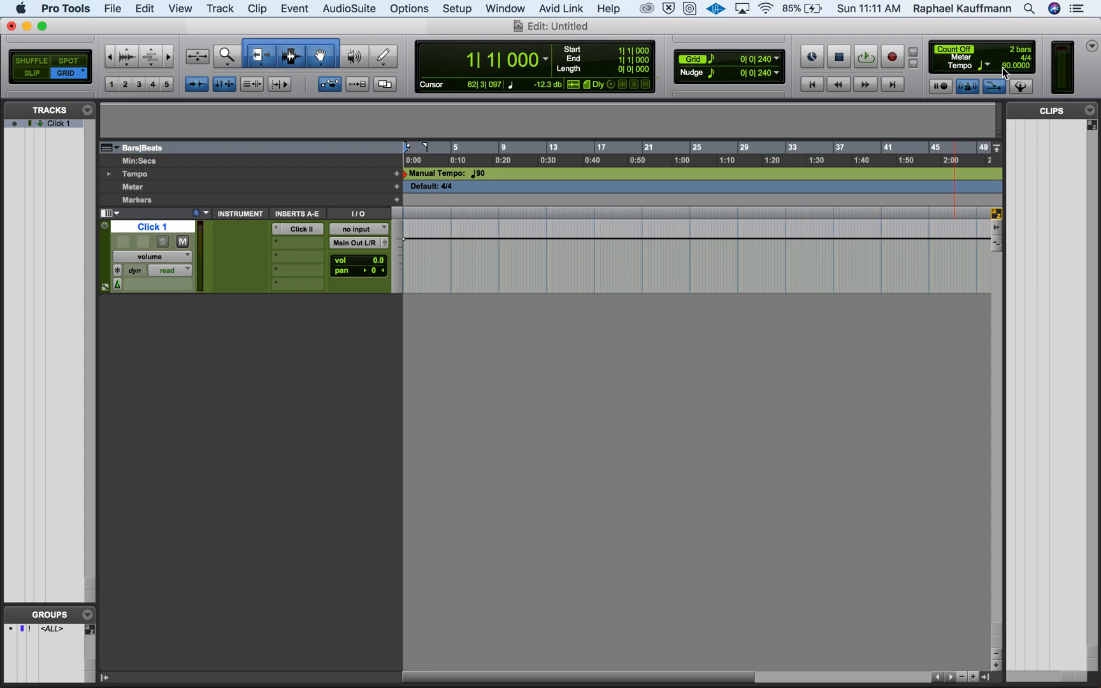
Set up one new mono track of type Instrument Track
key("super+bracketright")
key("super+bracketright")
key("super+bracketright")
key("super+bracketright")
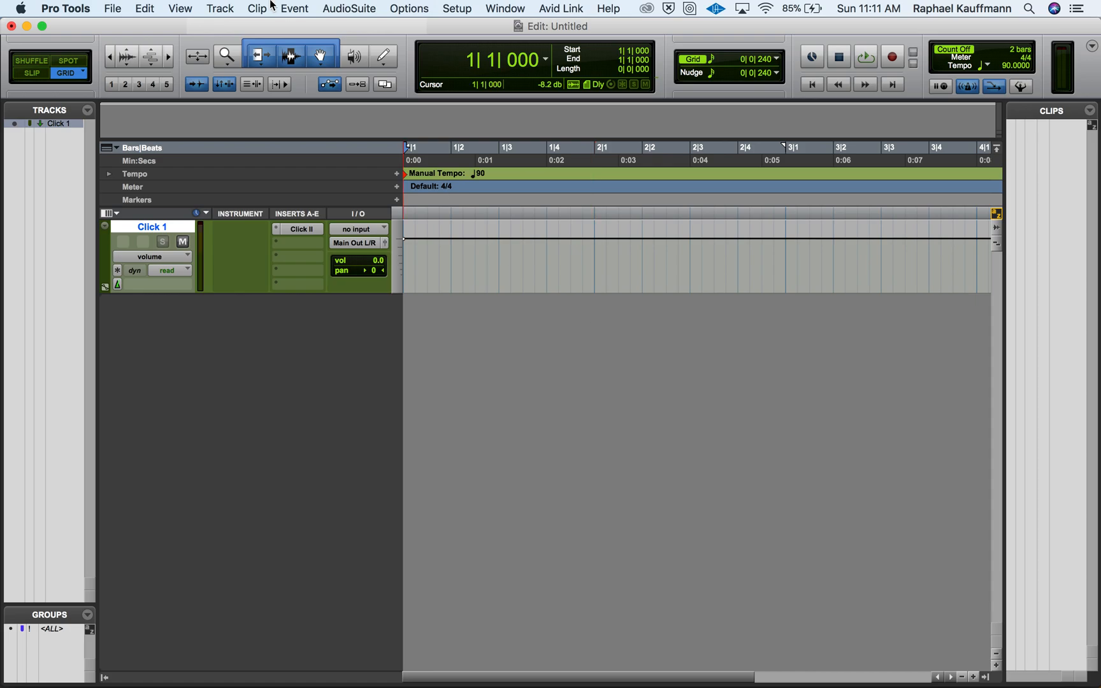
left_click(228, 8)
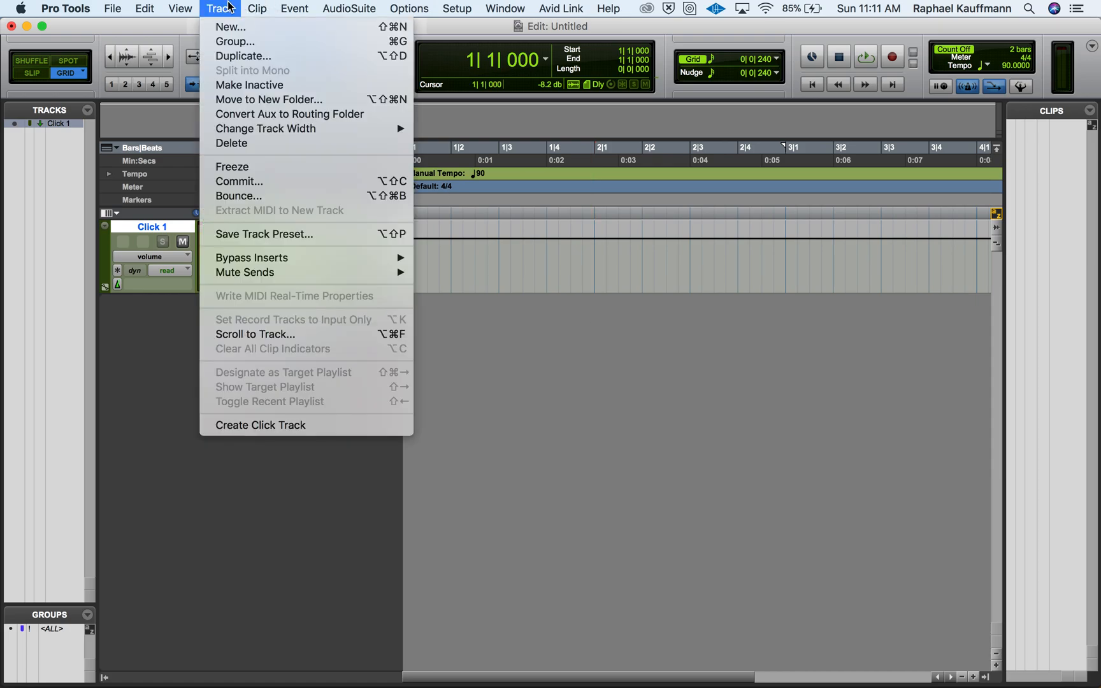
left_click(228, 27)
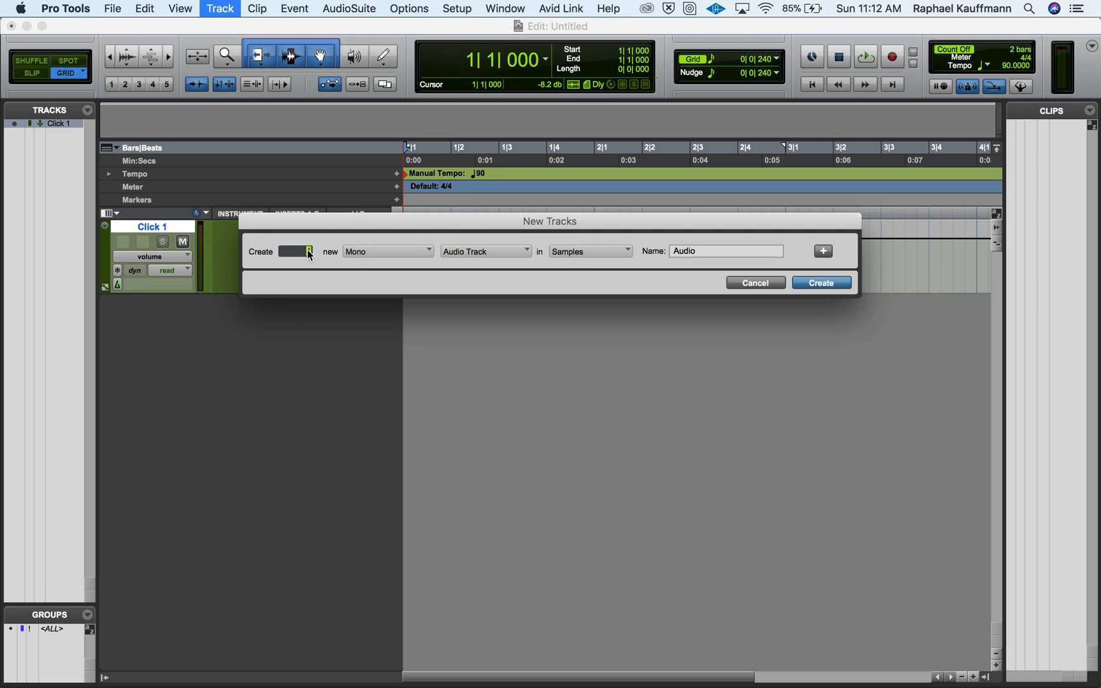
left_click(364, 254)
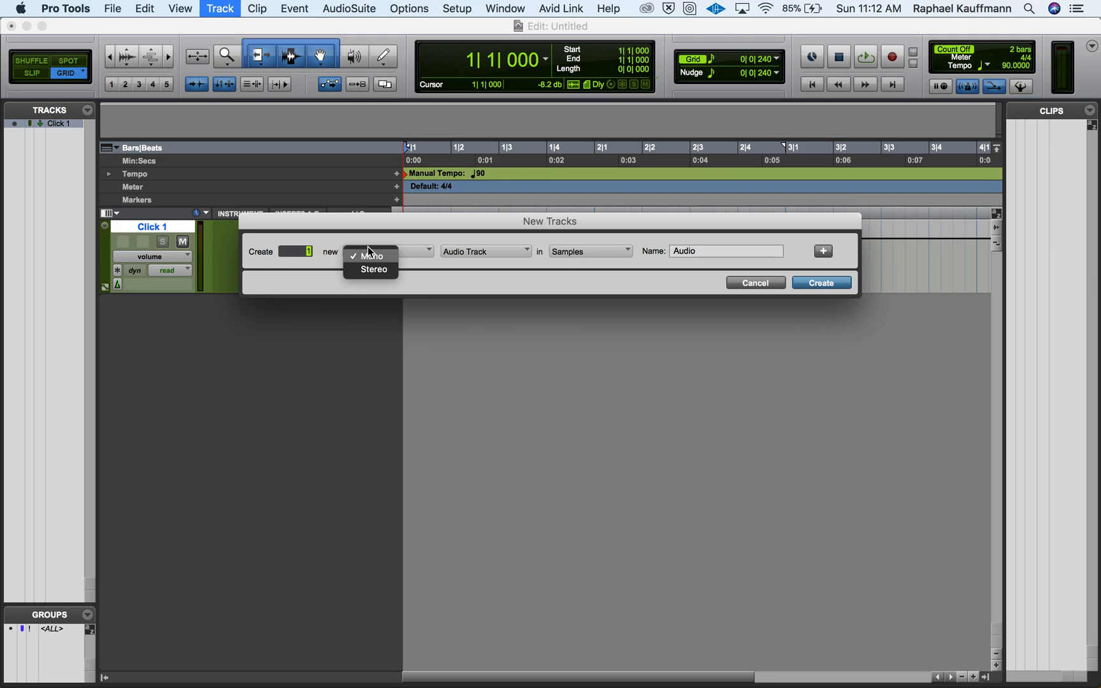
left_click(410, 241)
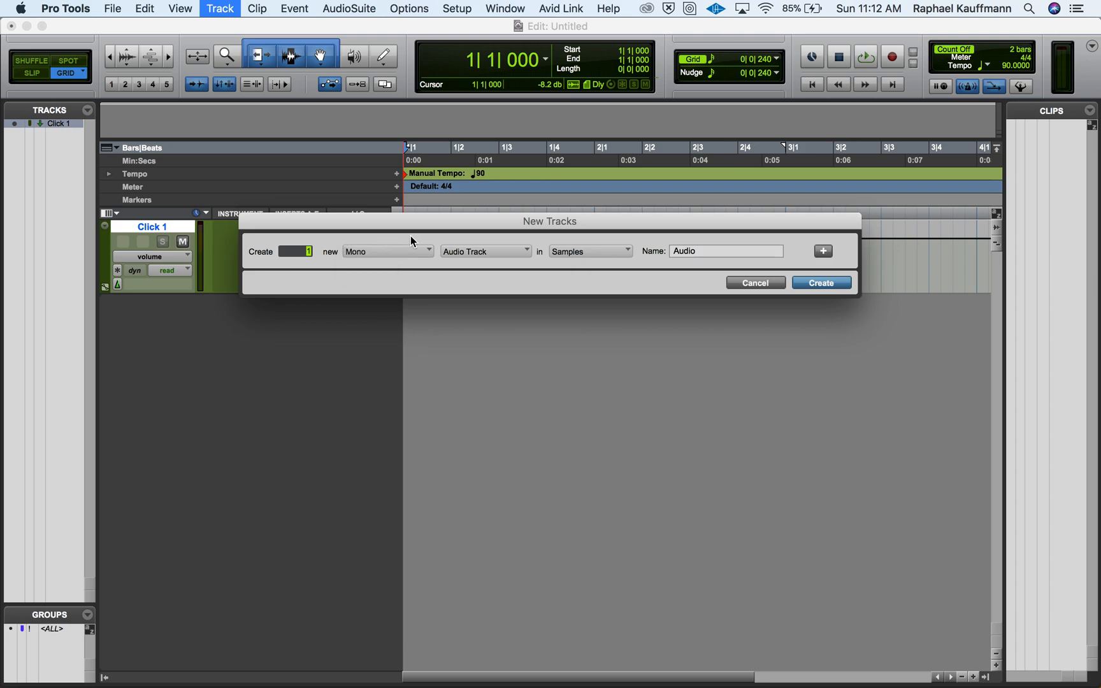
left_click(475, 252)
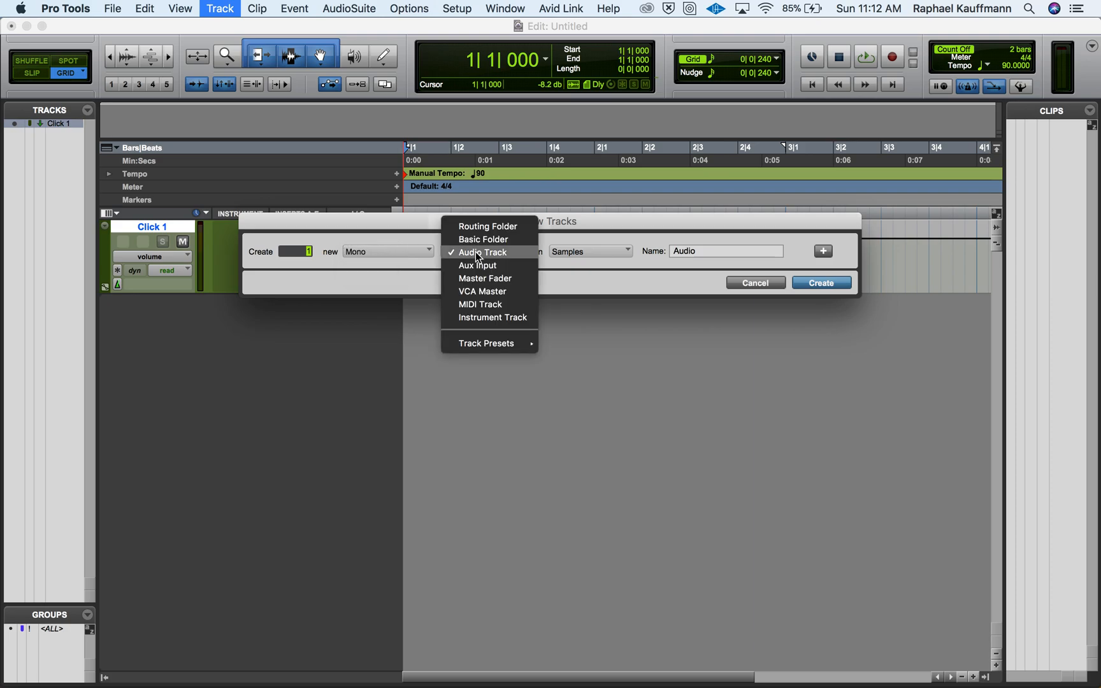
left_click(486, 321)
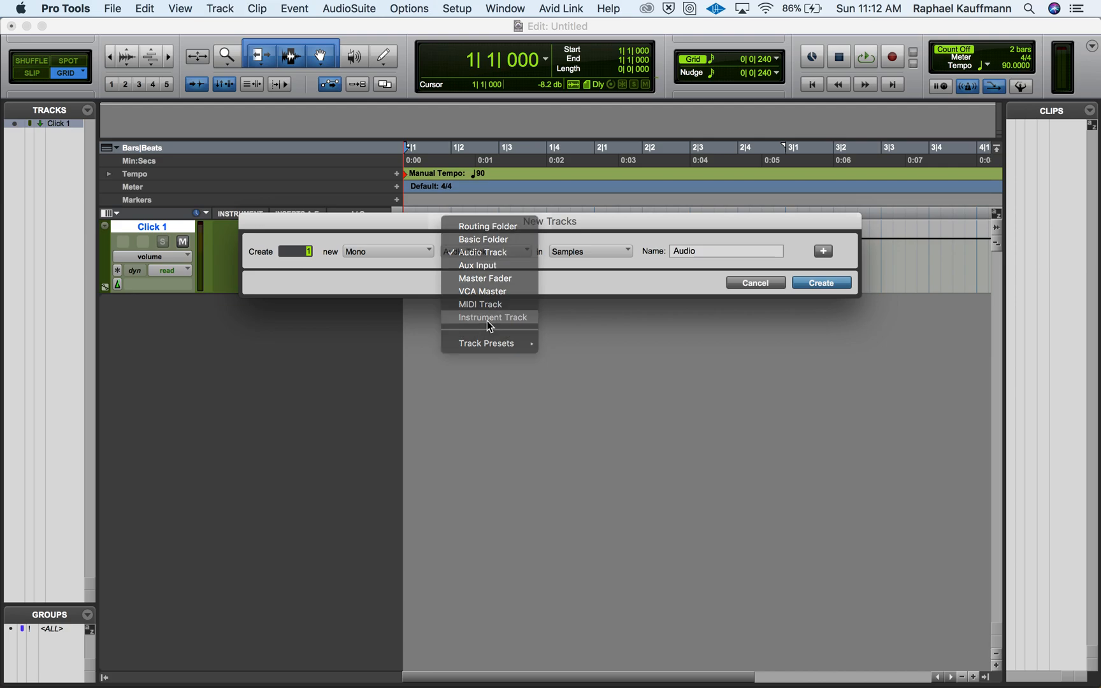
Name the new instrument track Drums and create it
double_click(680, 251)
type("SDrums")
key("BackSpace")
key("BackSpace")
key("BackSpace")
key("BackSpace")
key("BackSpace")
key("BackSpace")
type("Drums")
key("Return")
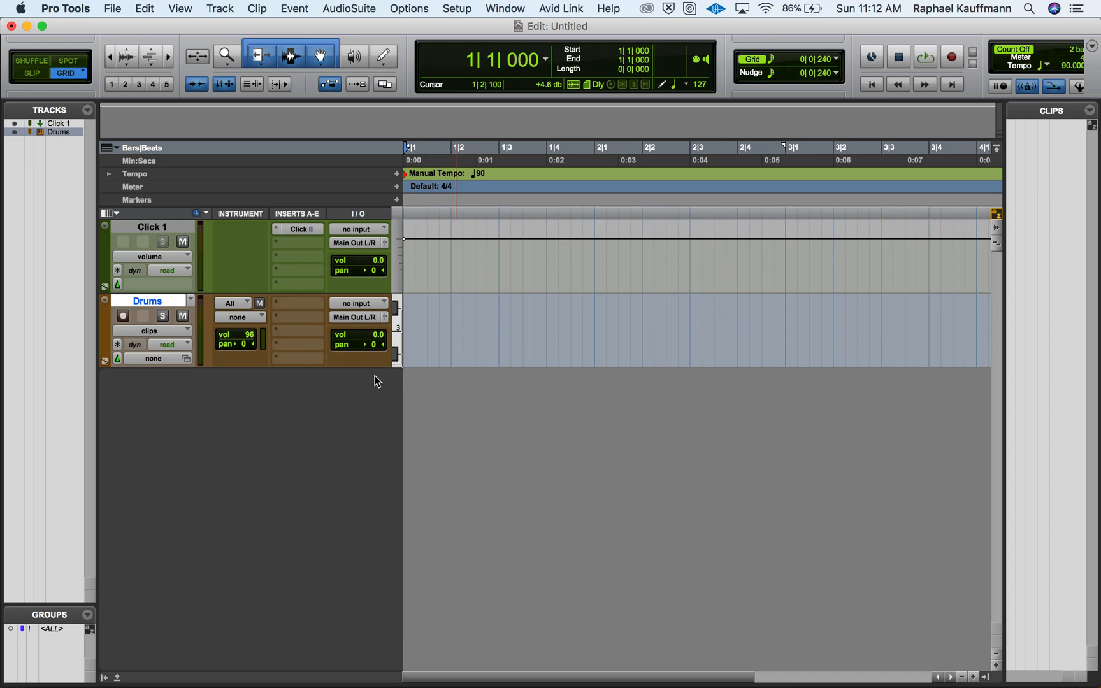
Show the Comments, Mic Preamps, Inserts F-J, Sends A-E and Sends F-J columns beside the tracks
left_click(117, 214)
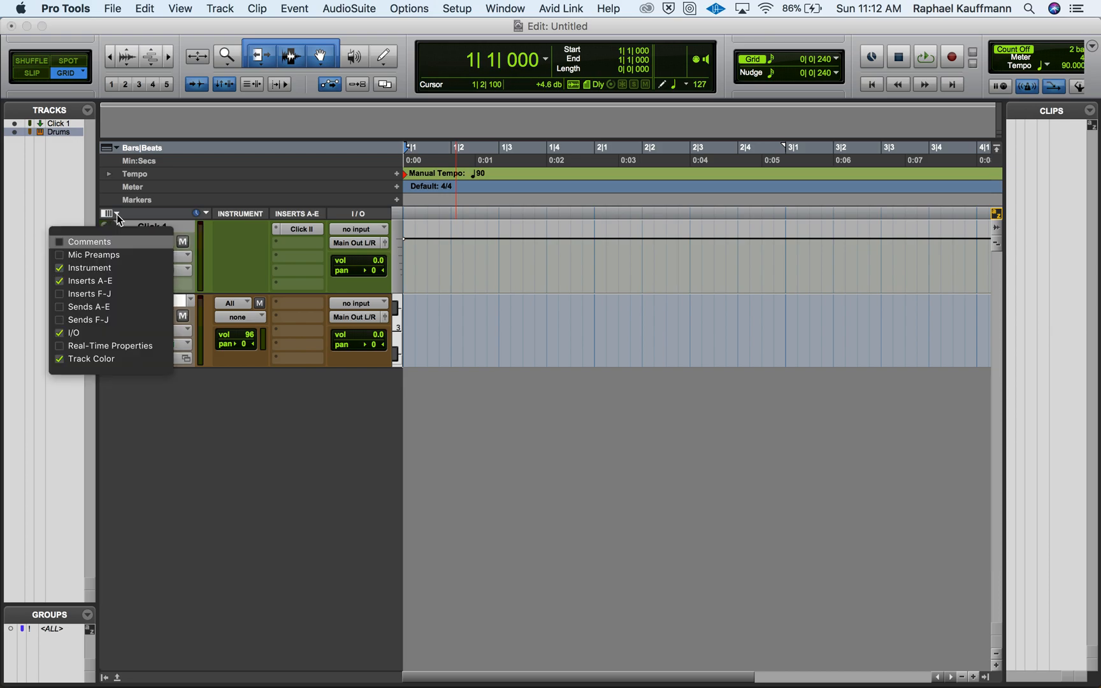
left_click(96, 241)
left_click(91, 254)
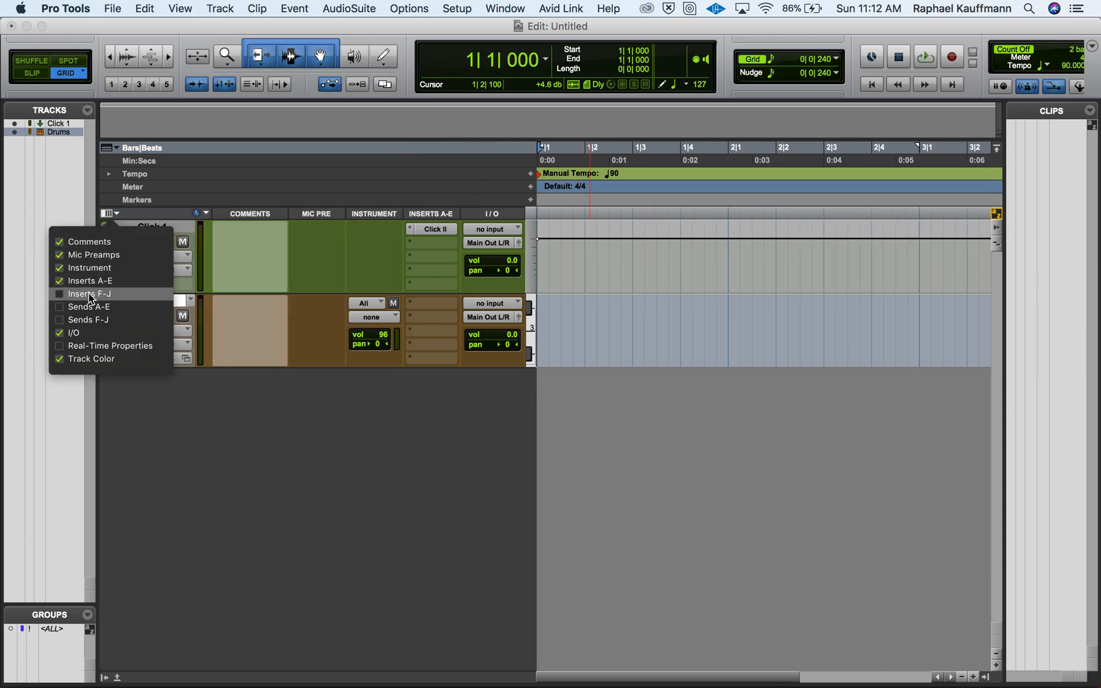
left_click(89, 293)
left_click(85, 306)
left_click(88, 320)
left_click(257, 534)
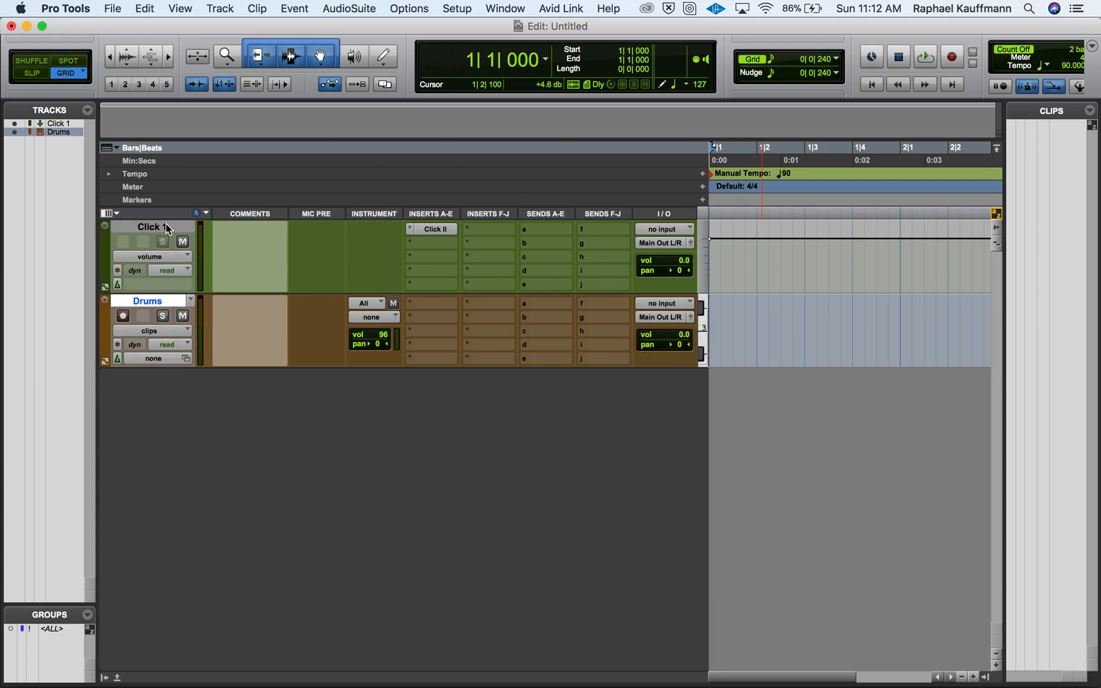
Hide the Comments, Mic Preamps, Inserts F-J, Sends A-E and Sends F-J columns again, keeping Instrument, Inserts A-E and I/O shown
left_click(117, 214)
left_click(89, 242)
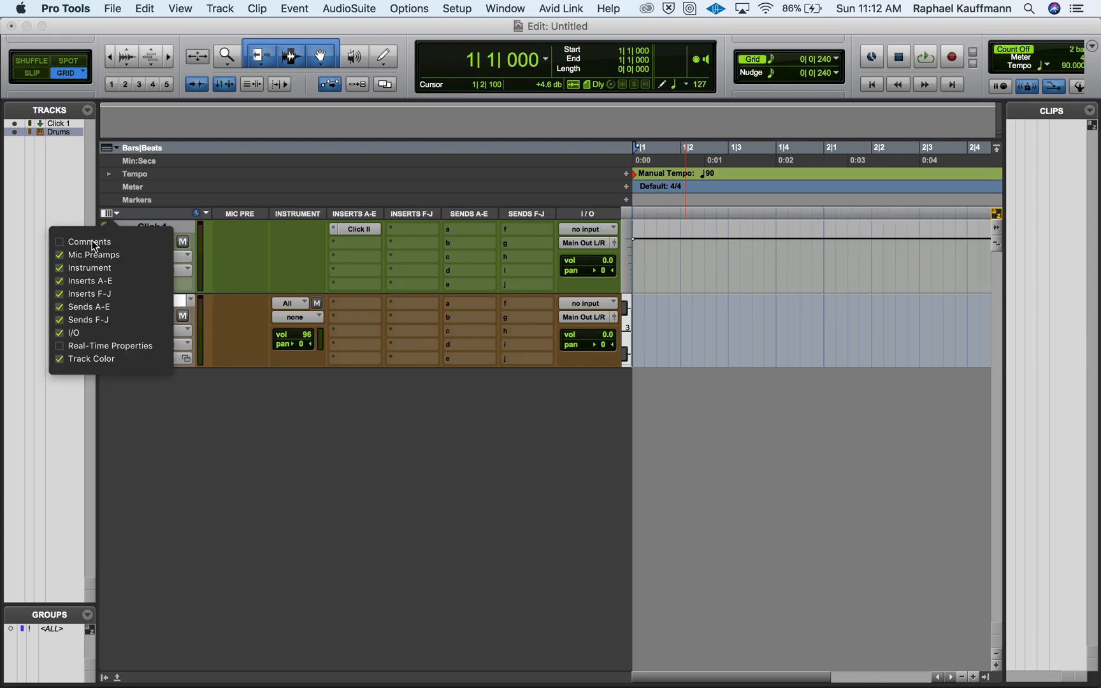
left_click(90, 251)
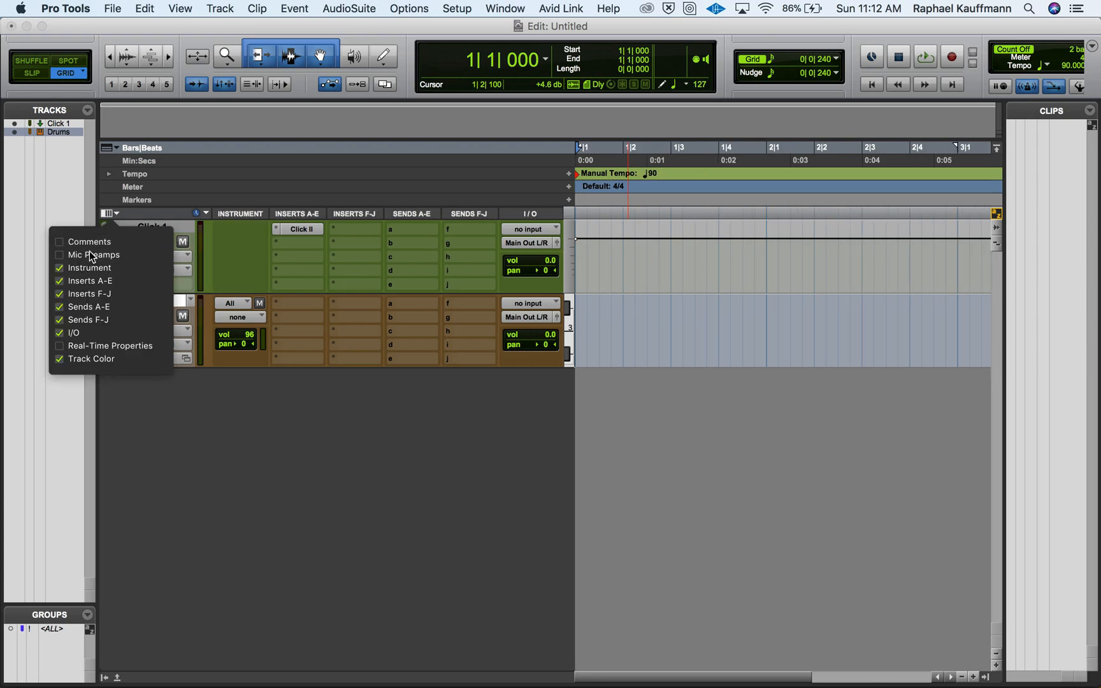
left_click(89, 295)
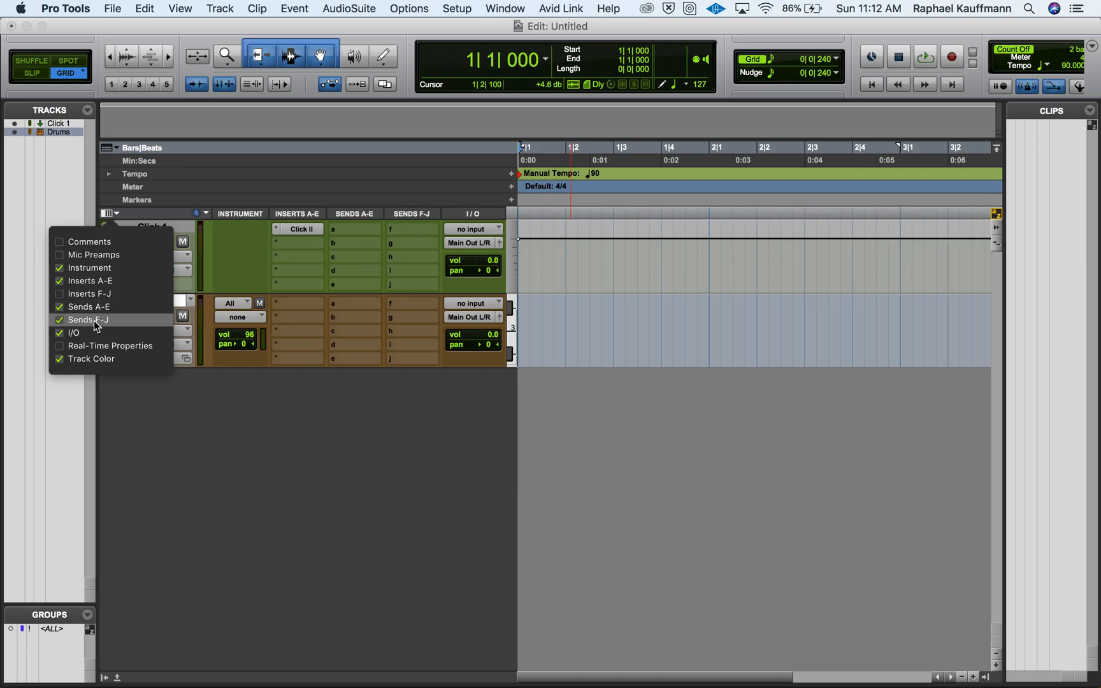
left_click(89, 306)
left_click(92, 319)
left_click(85, 333)
left_click(85, 333)
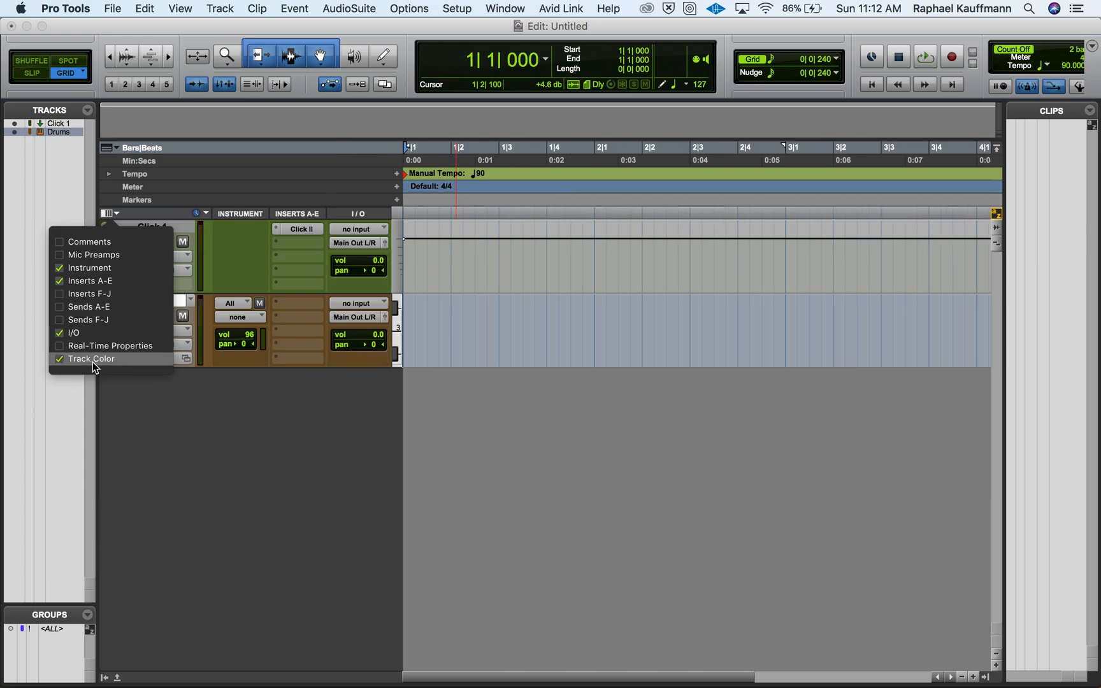
left_click(153, 457)
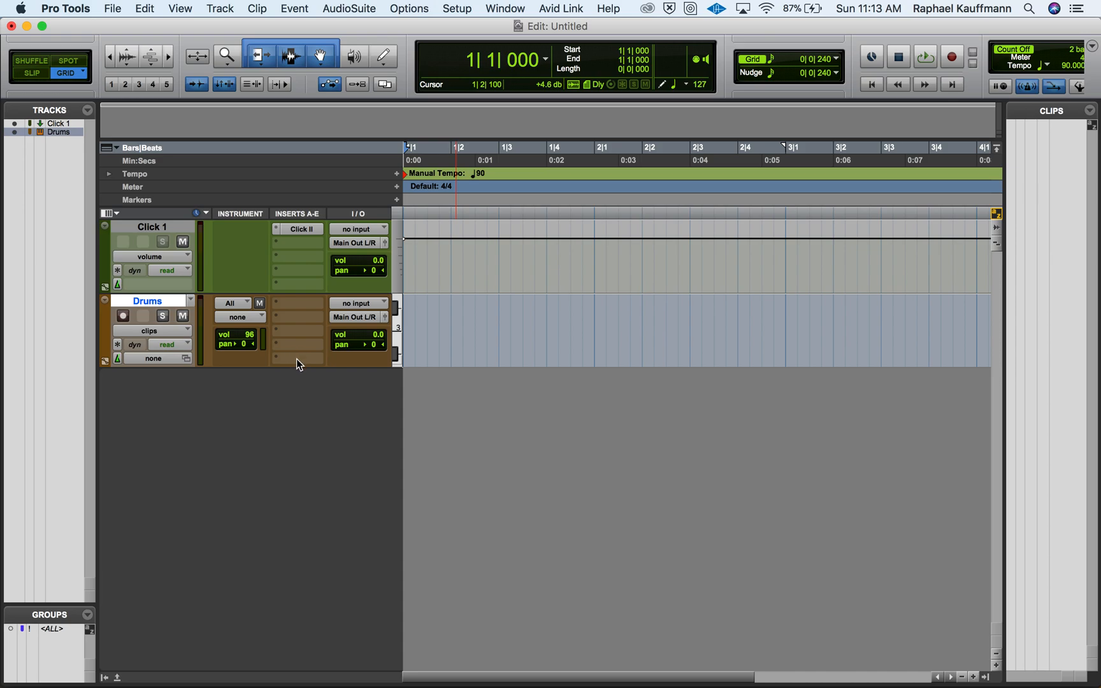
Insert the Xpand!2 (mono) instrument plug-in in the first insert slot of the Drums track
left_click(298, 303)
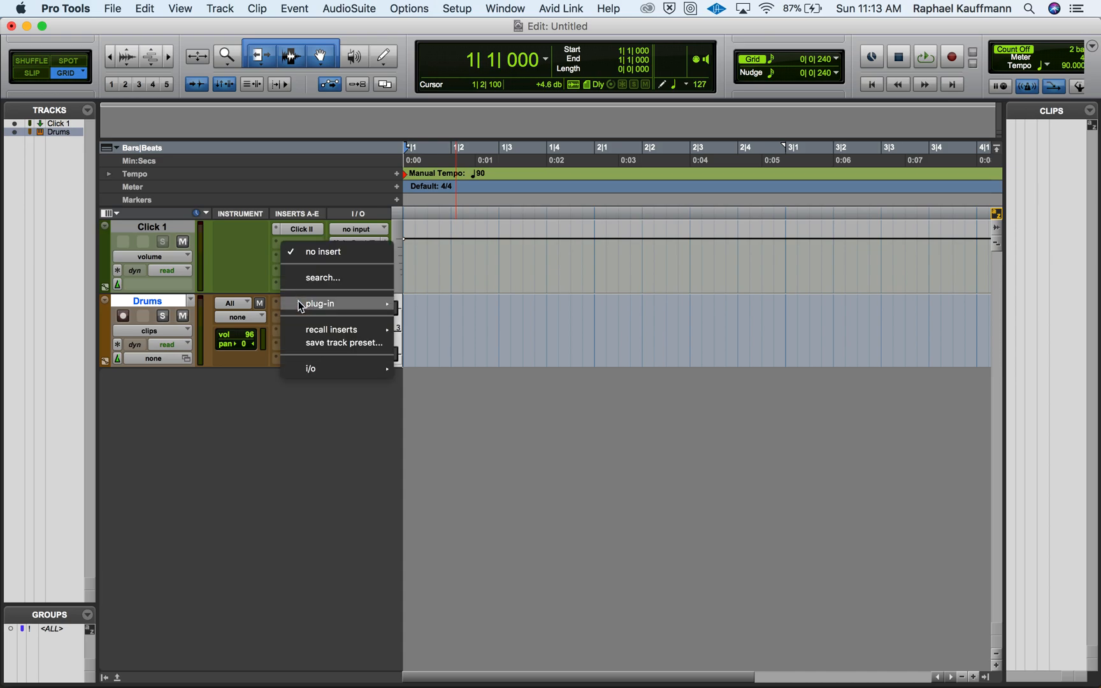
mouse_move(305, 303)
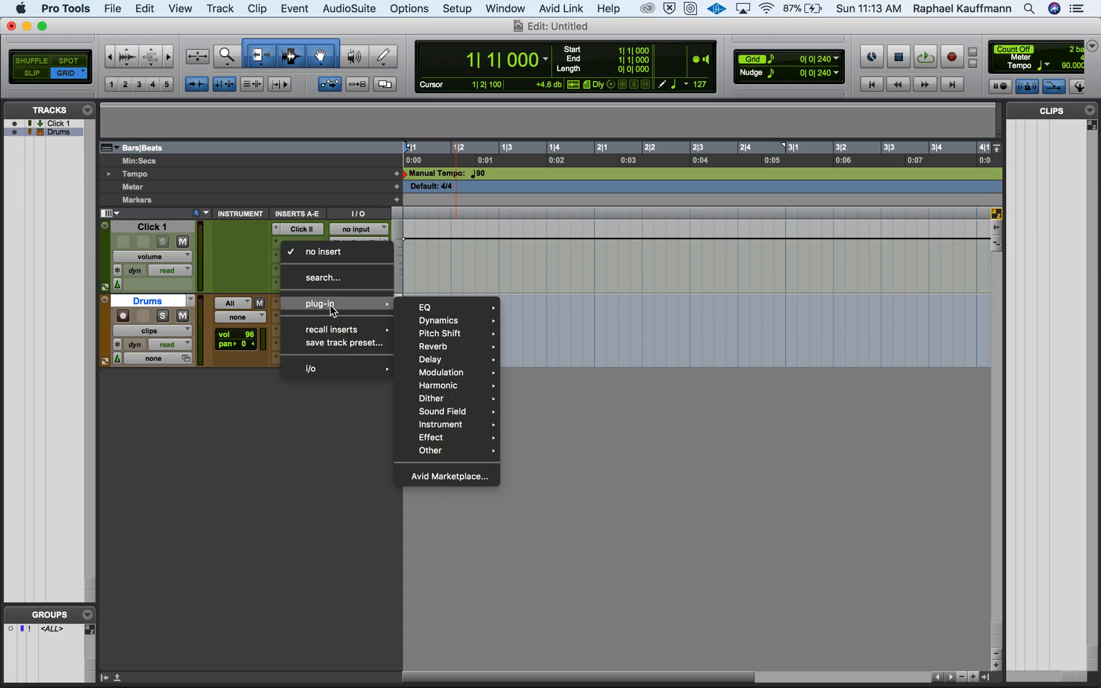
mouse_move(415, 306)
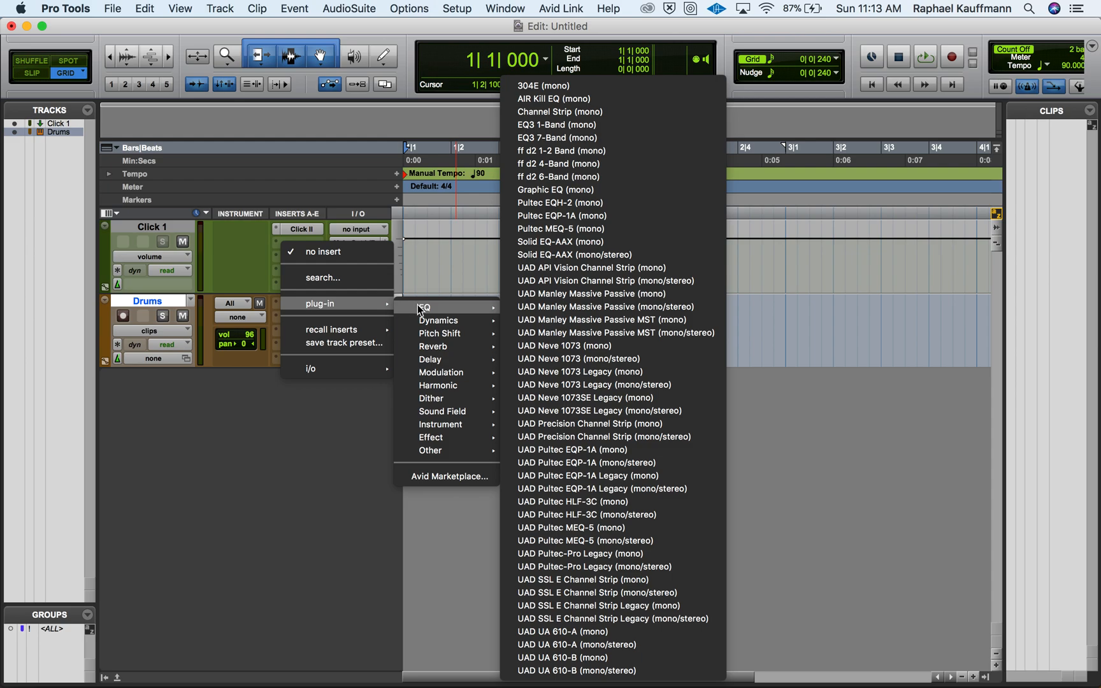
mouse_move(439, 428)
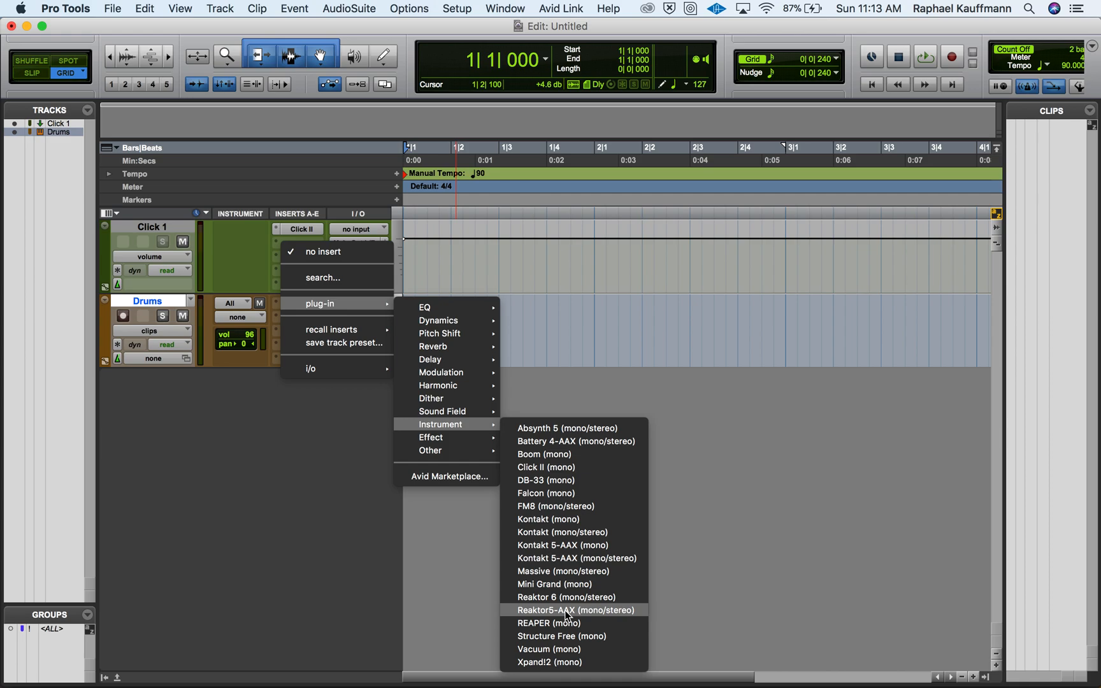
left_click(551, 660)
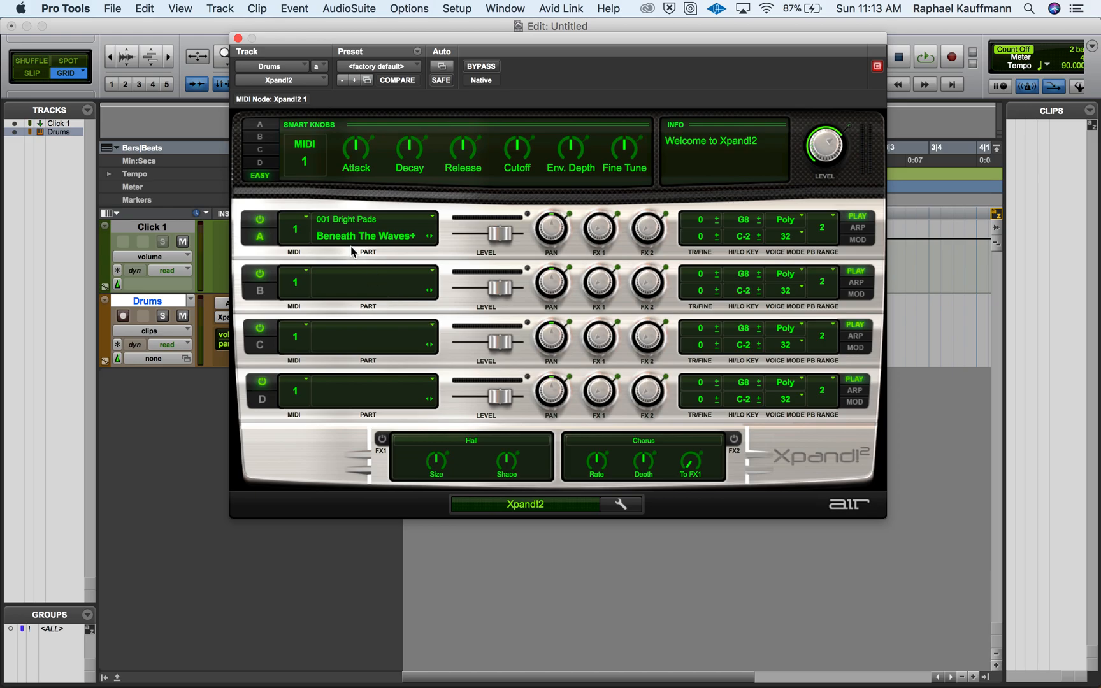
Load the +10 Session Drums preset from the 26 Drums folder in Xpand!2 and close the plug-in window
left_click(374, 68)
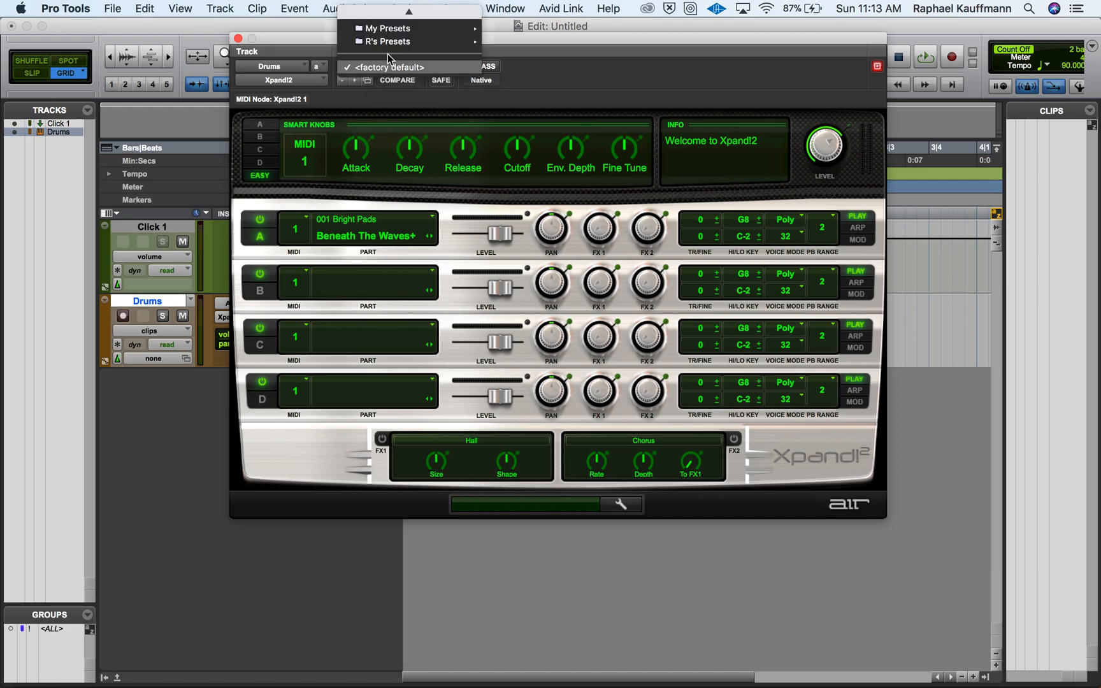
scroll(392, 41, "up", 8)
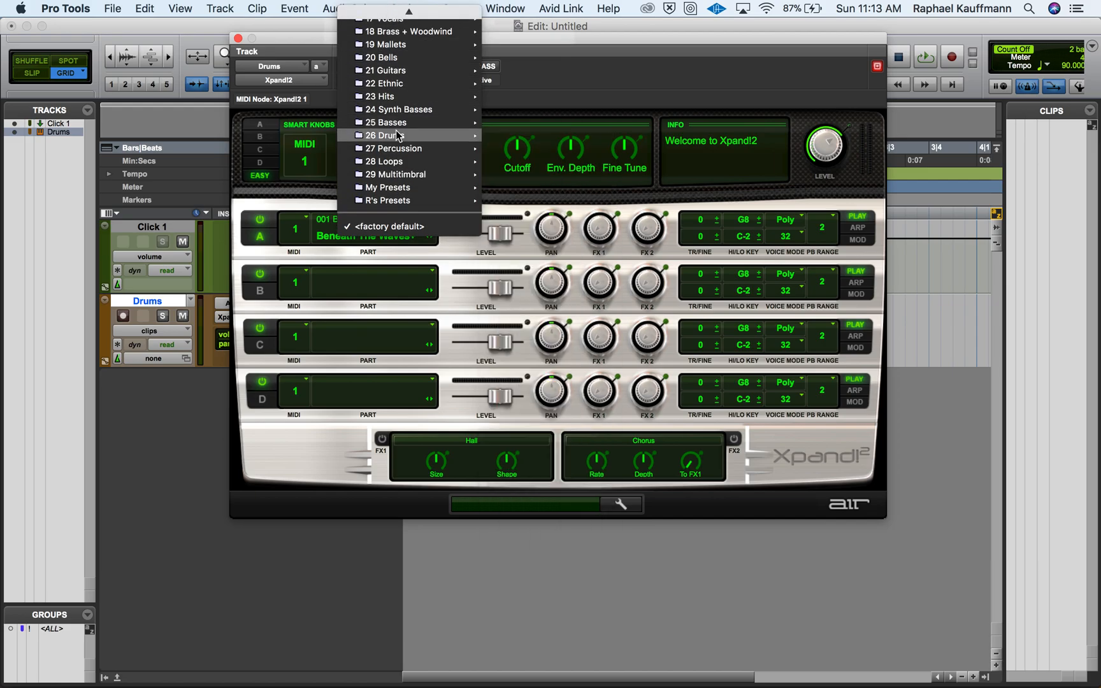
mouse_move(397, 136)
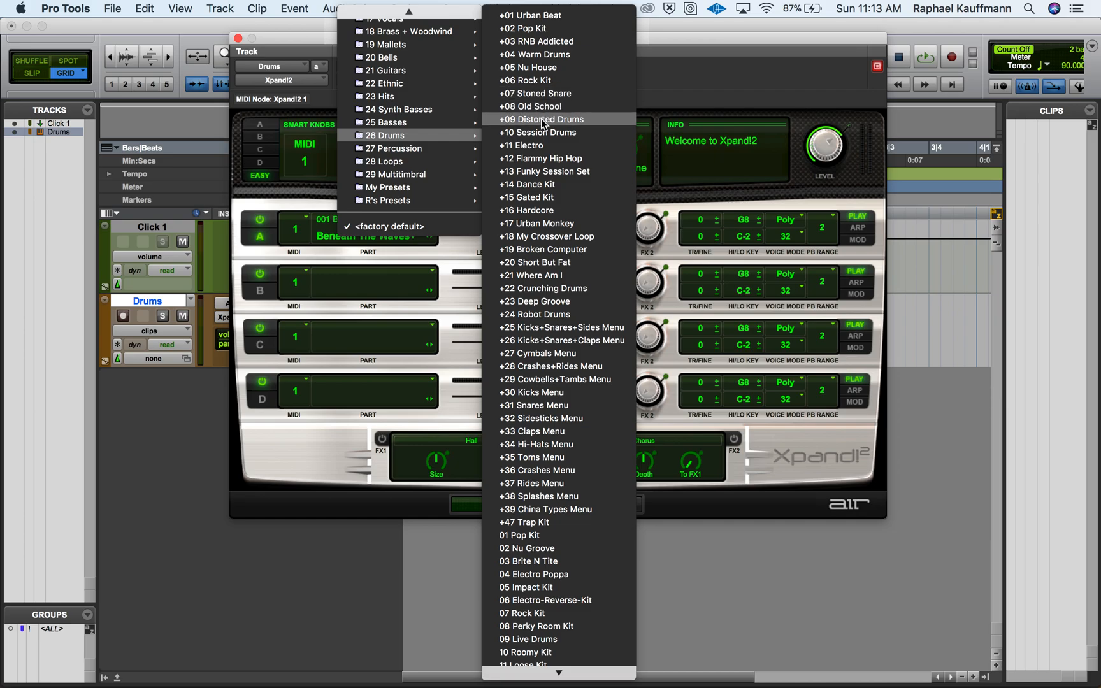
left_click(538, 134)
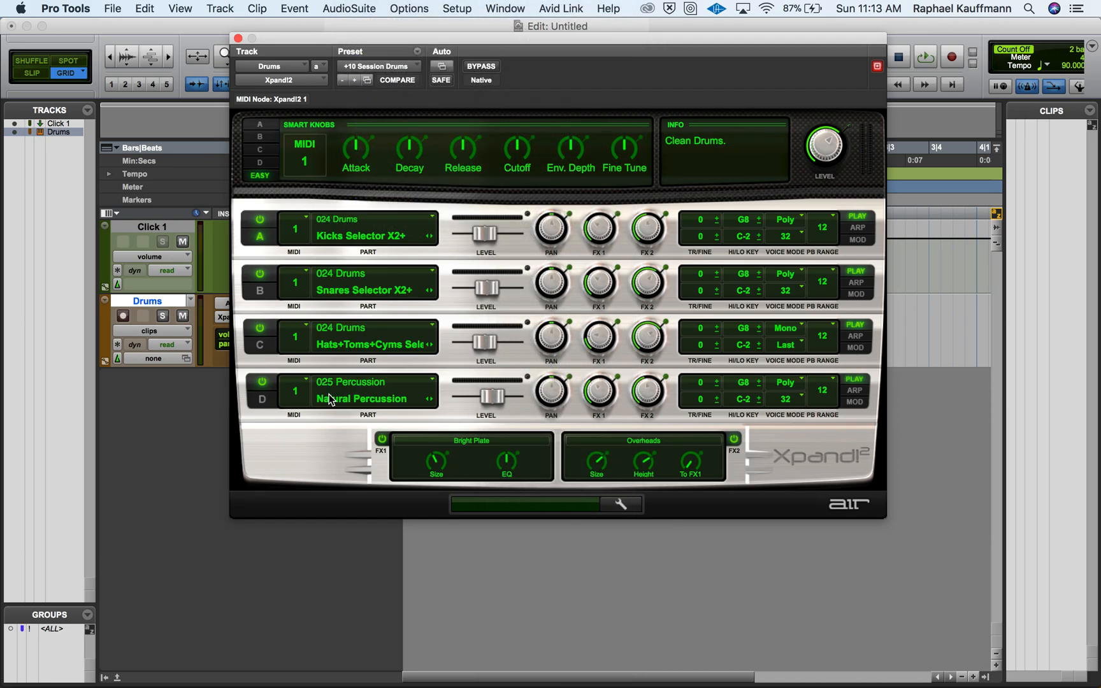
left_click(370, 72)
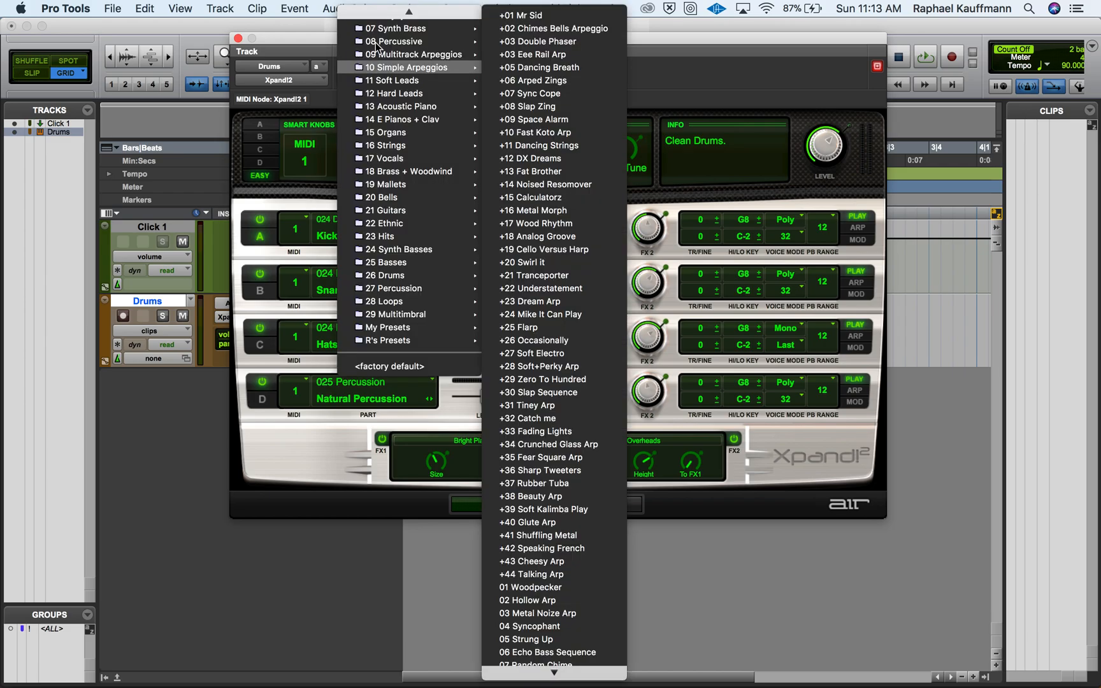
mouse_move(373, 174)
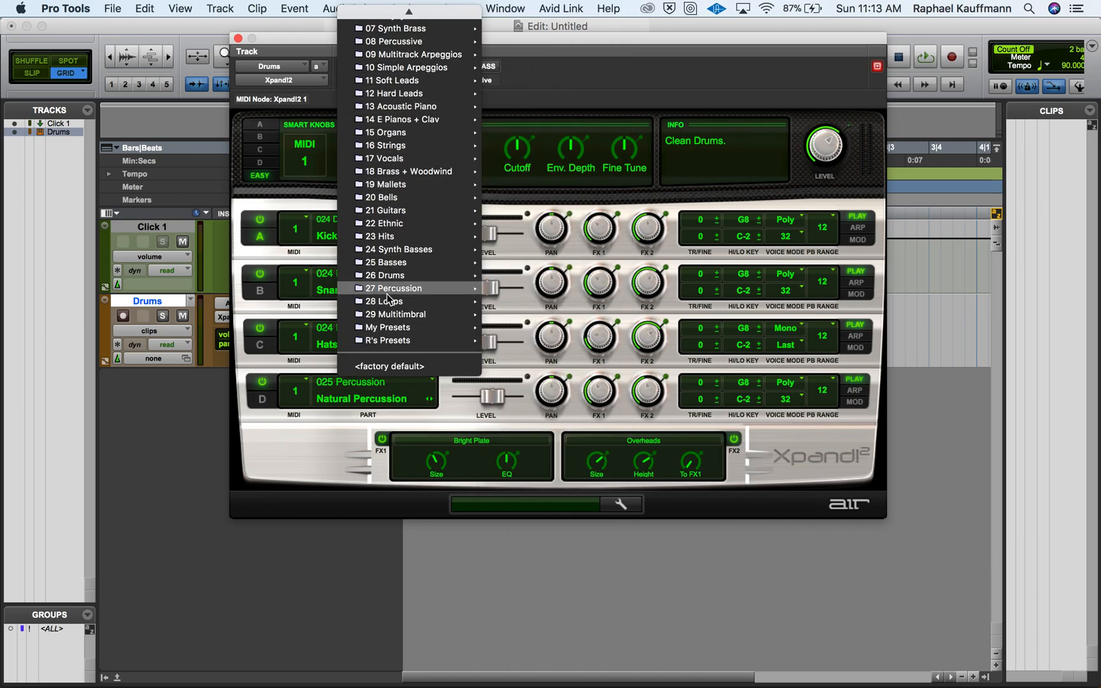
left_click(270, 40)
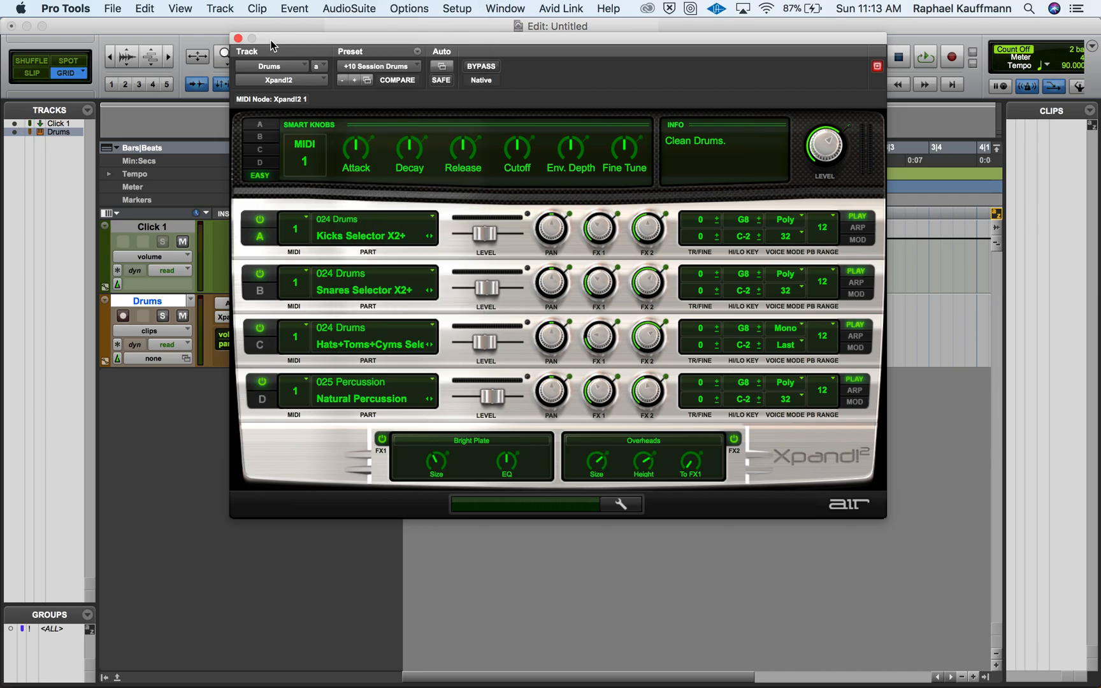
left_click(238, 39)
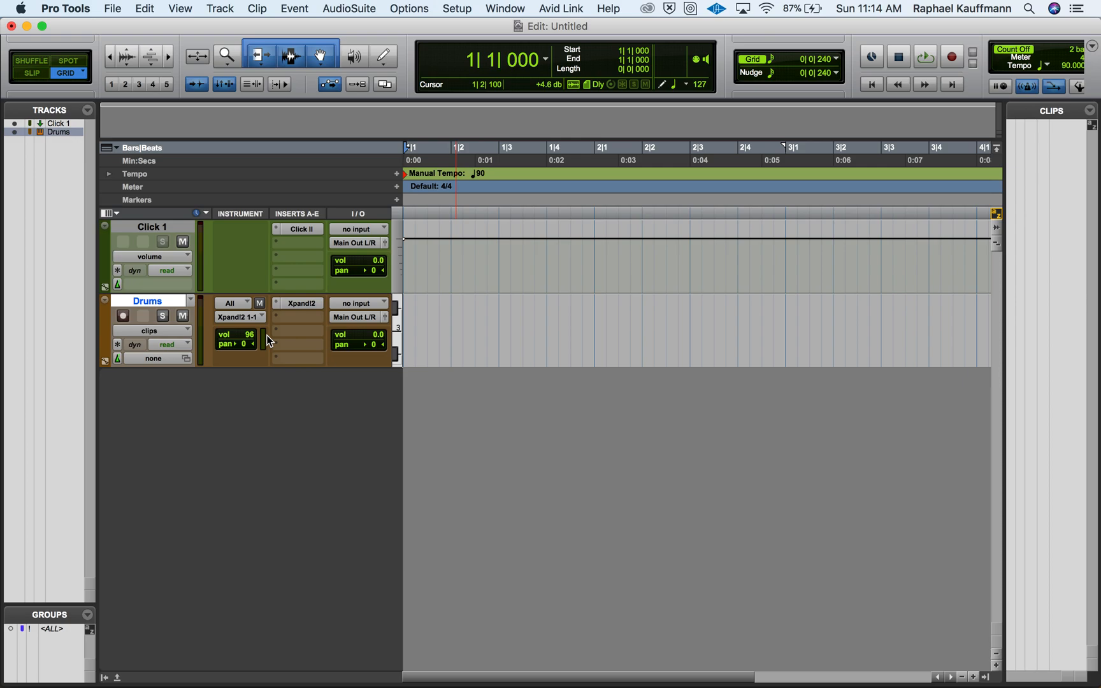
Open the MIDI Editor and make Drums the track being edited instead of Click 1
left_click(505, 8)
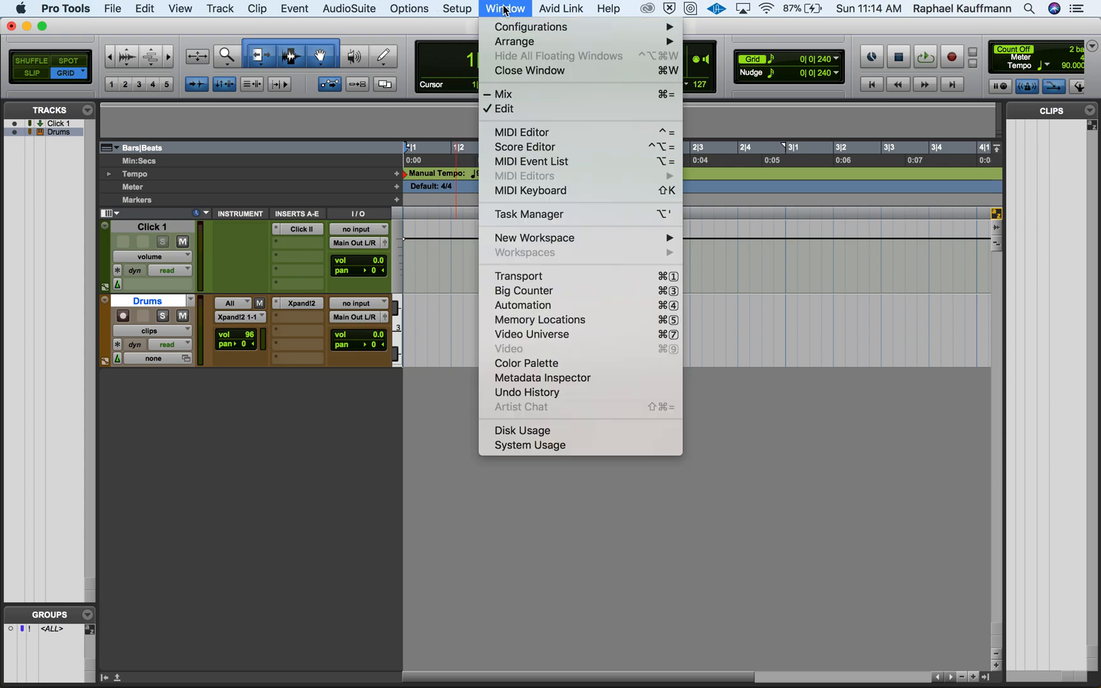
left_click(532, 132)
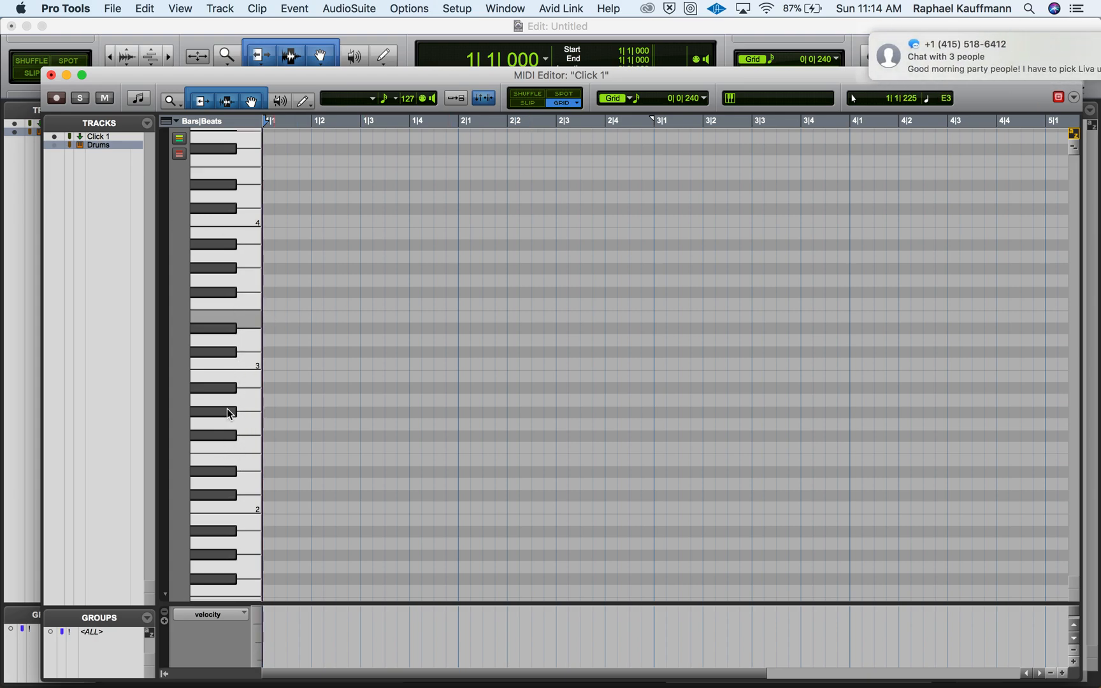
scroll(223, 422, "down", 5)
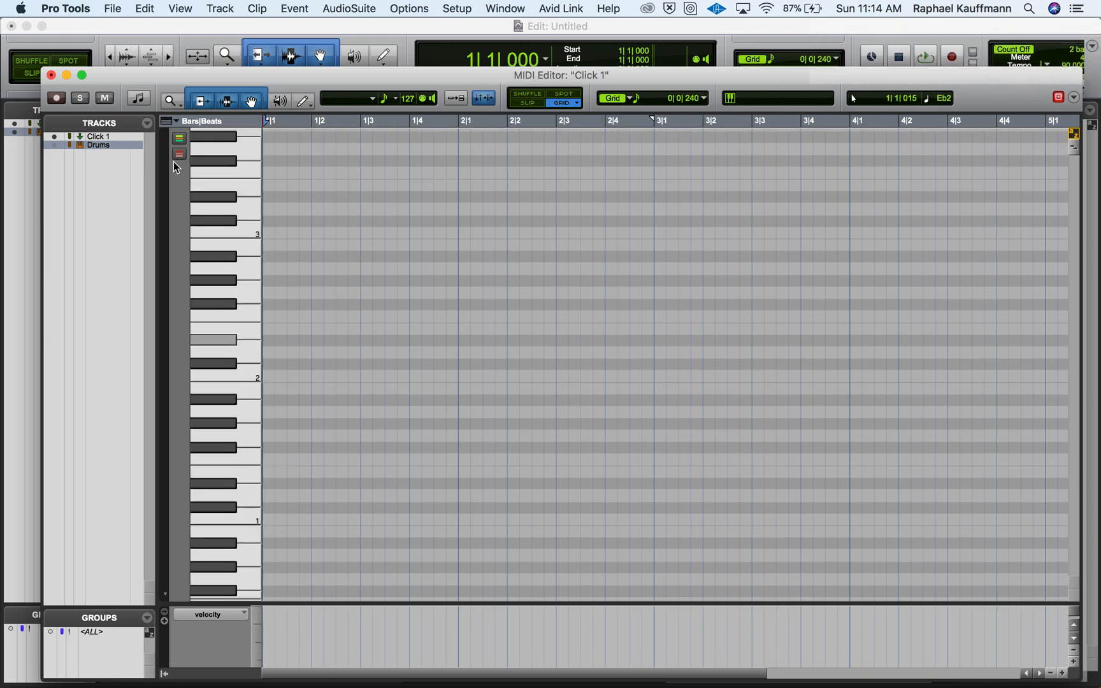
left_click(136, 145)
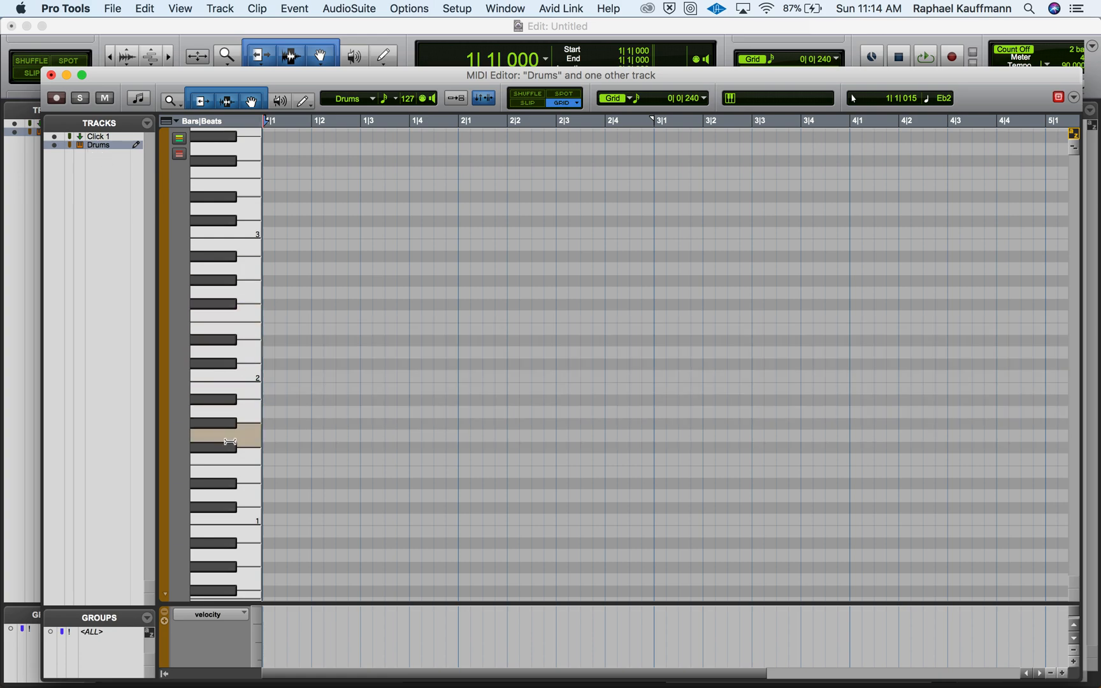
left_click(136, 139)
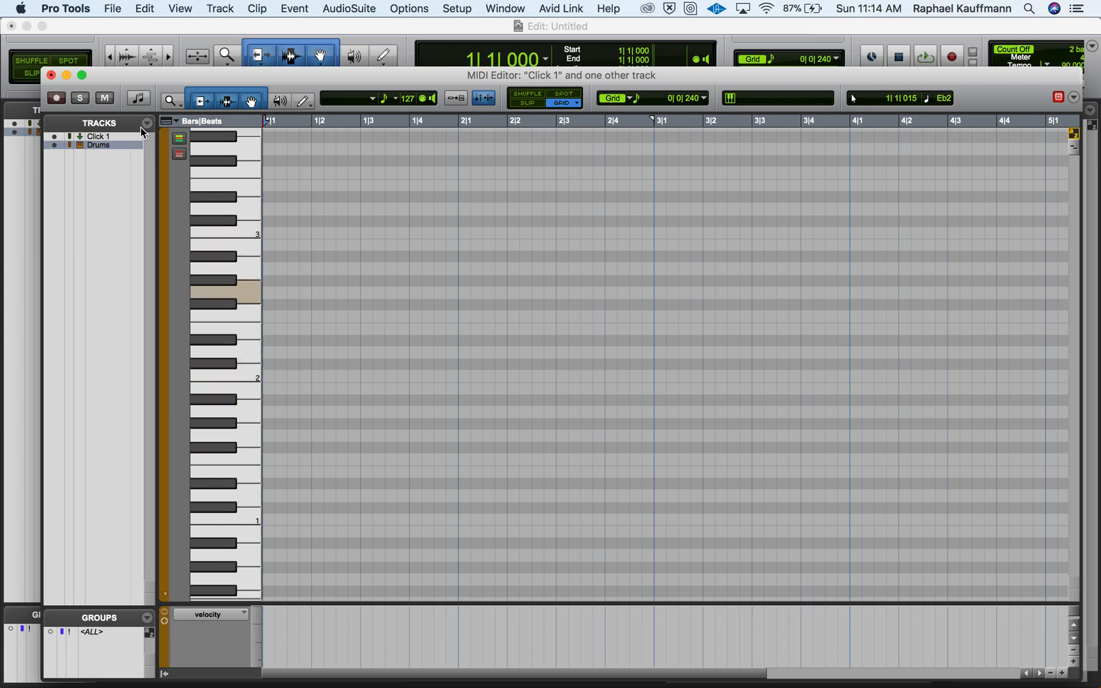
left_click(139, 145)
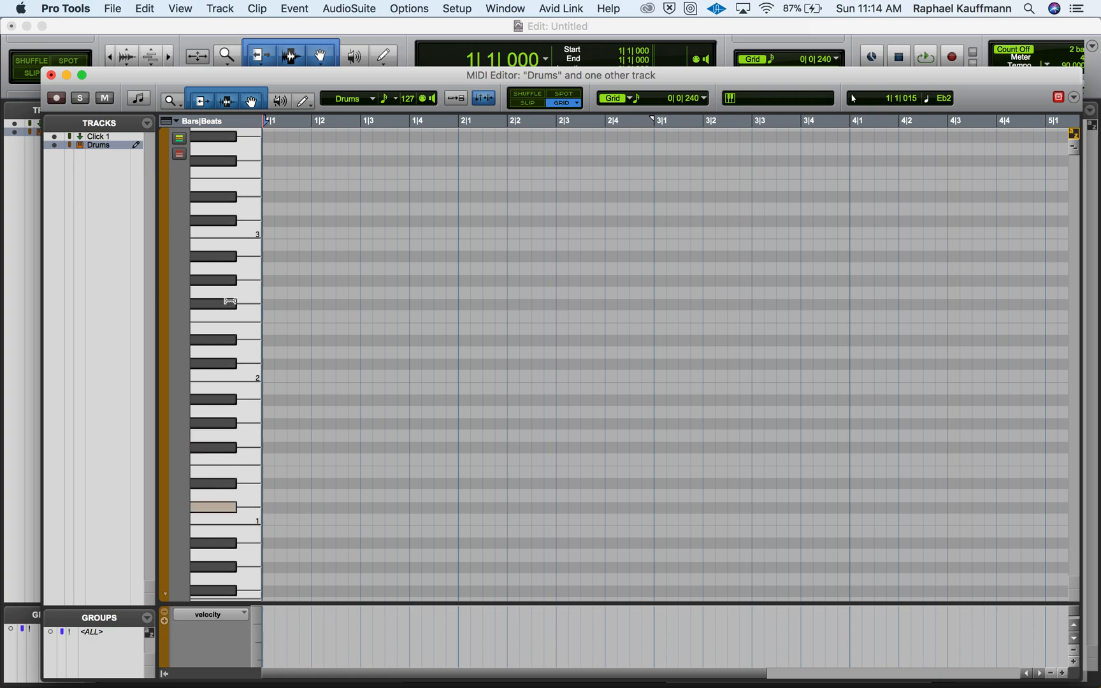
Audition the Session Drums sounds on the MIDI Editor's piano keys and close the MIDI Editor
left_click_drag(232, 248, 236, 304)
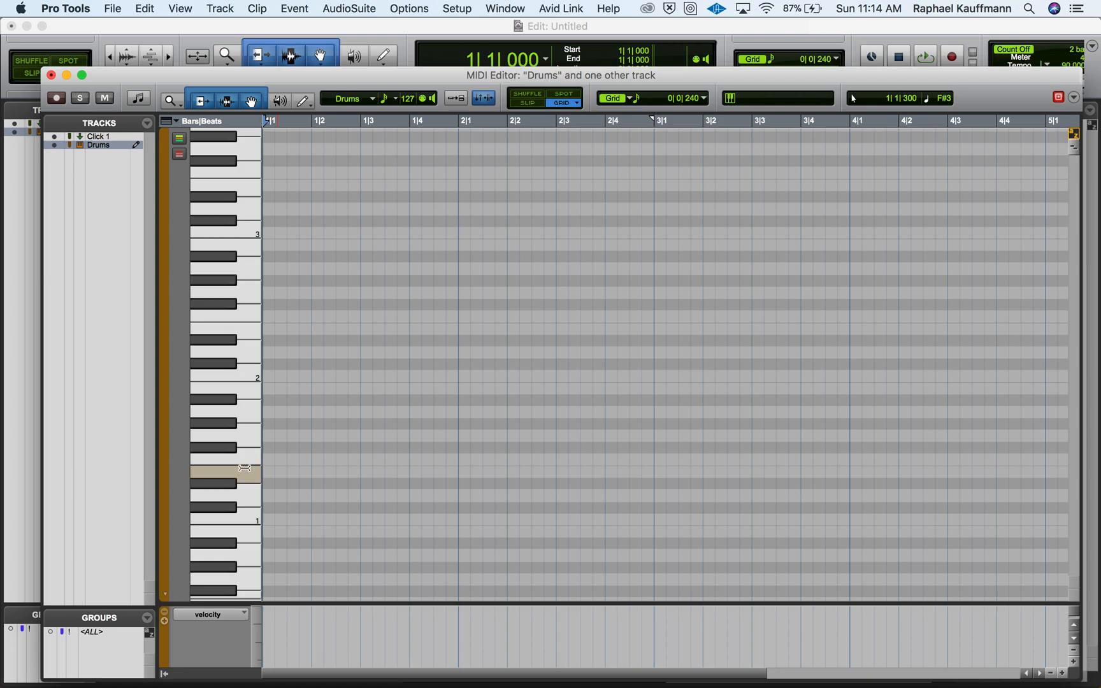
key("super+Tab")
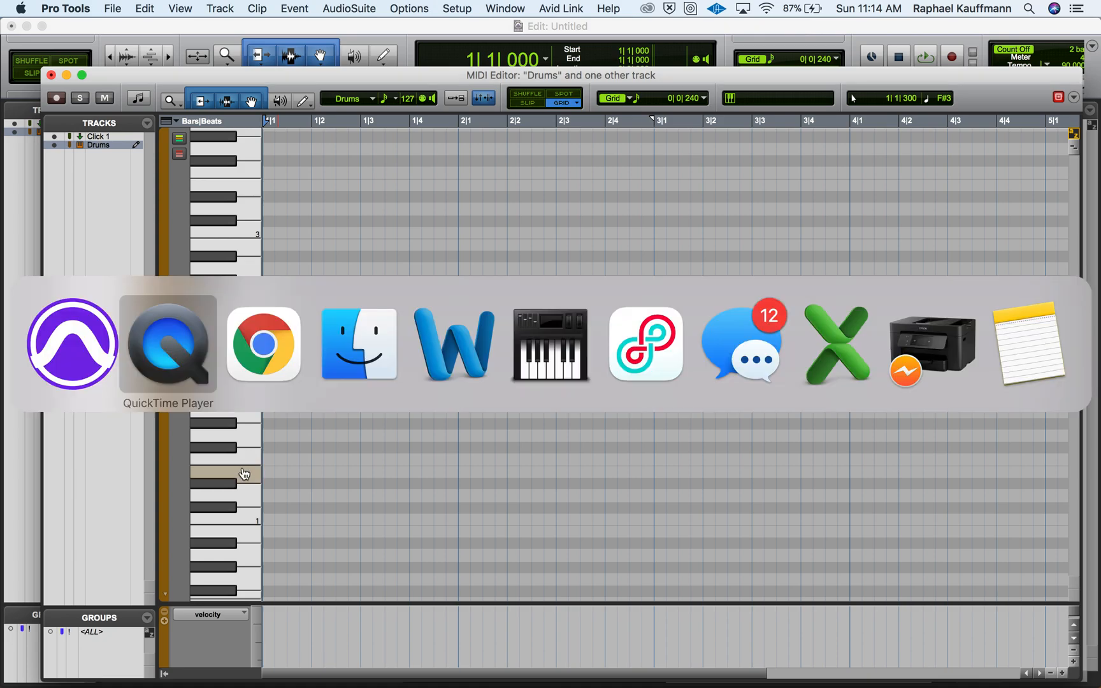
key("super+Tab")
key("super+w")
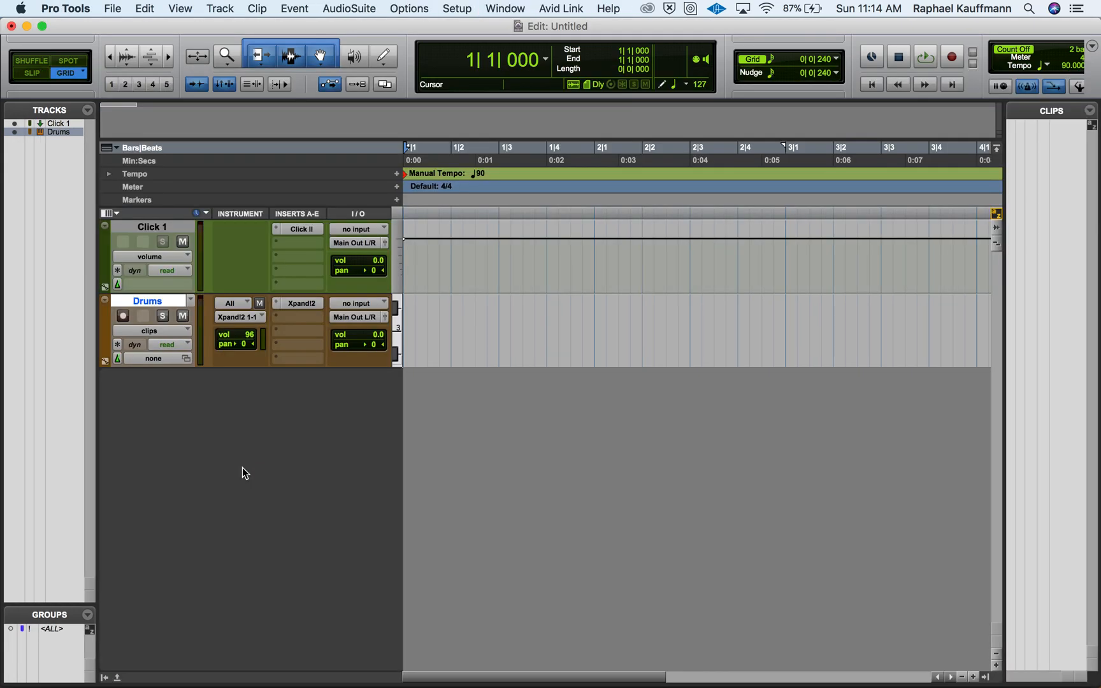
Reopen Xpand!2 on the Drums track and load the +04 Vibraphone Solo preset from 09 Multitrack Arpeggios
left_click(292, 306)
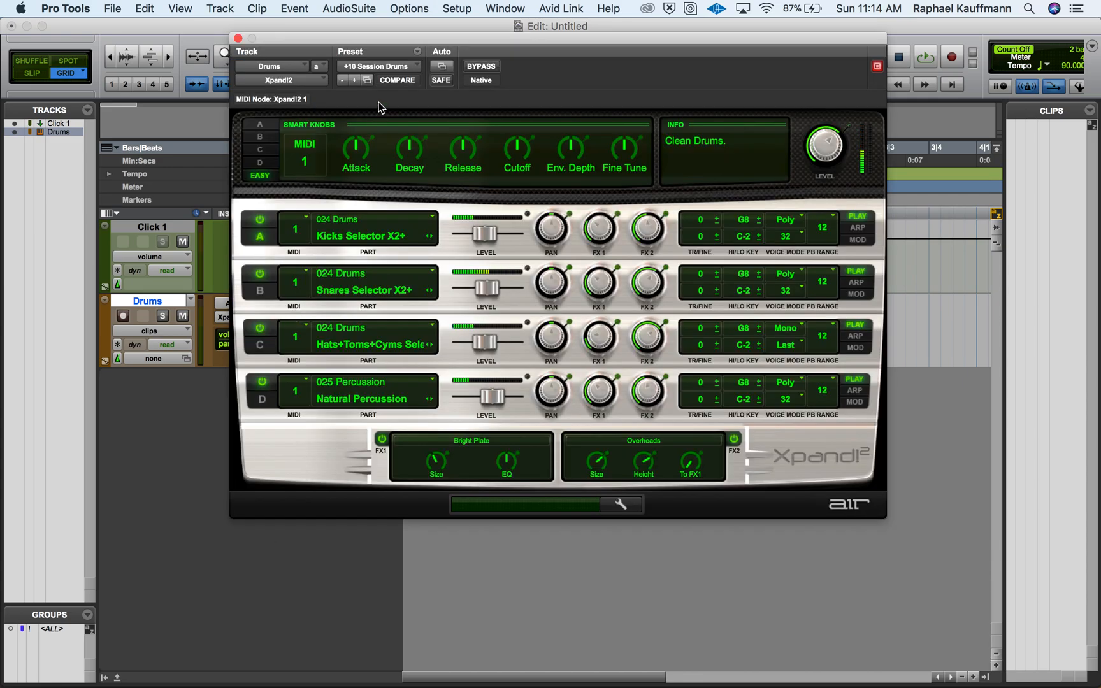
left_click(383, 67)
mouse_move(385, 64)
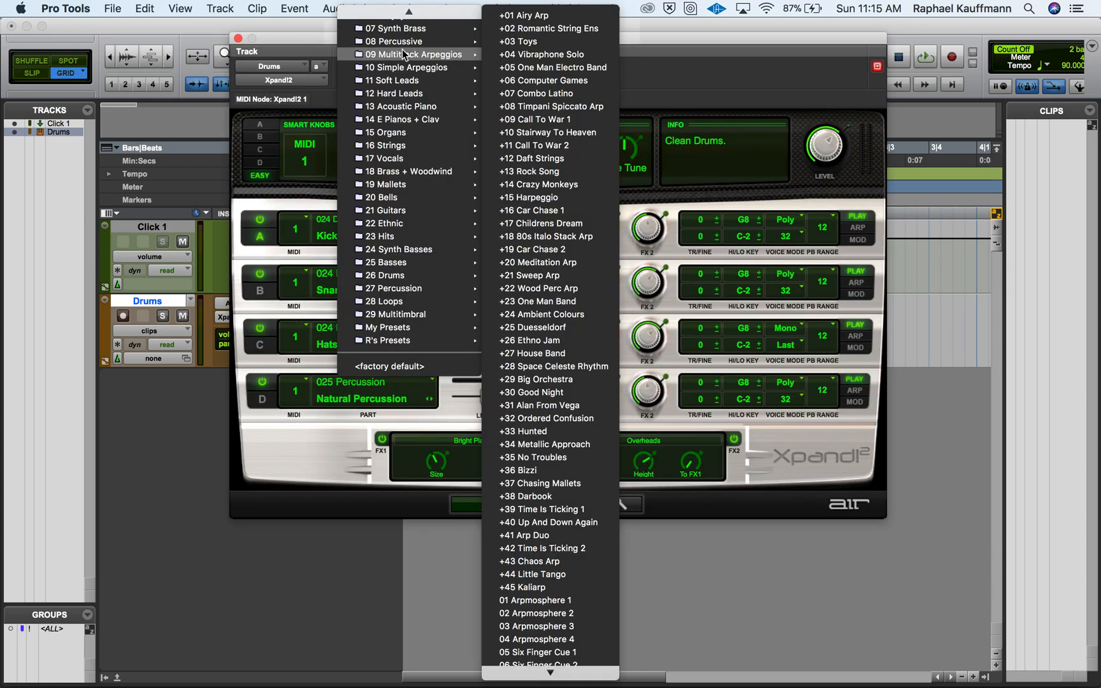
left_click(536, 57)
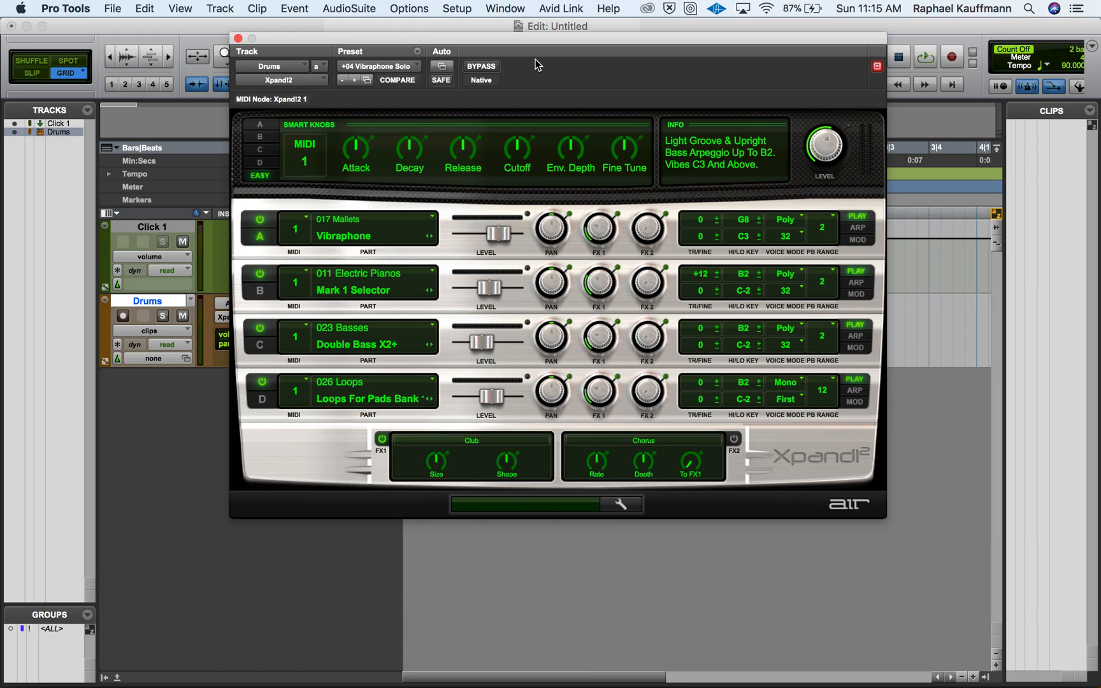
Reopen the MIDI Editor, close the Xpand!2 window and audition the vibraphone preset on the piano keys
key("ctrl+equal")
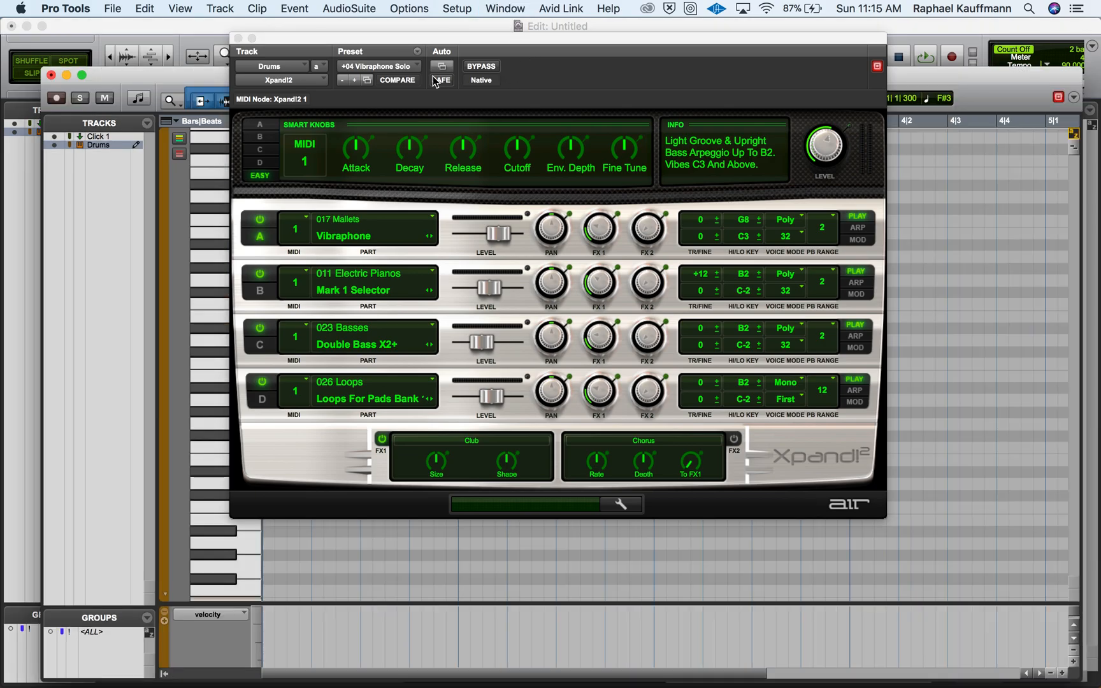
left_click(240, 38)
left_click_drag(219, 328, 218, 439)
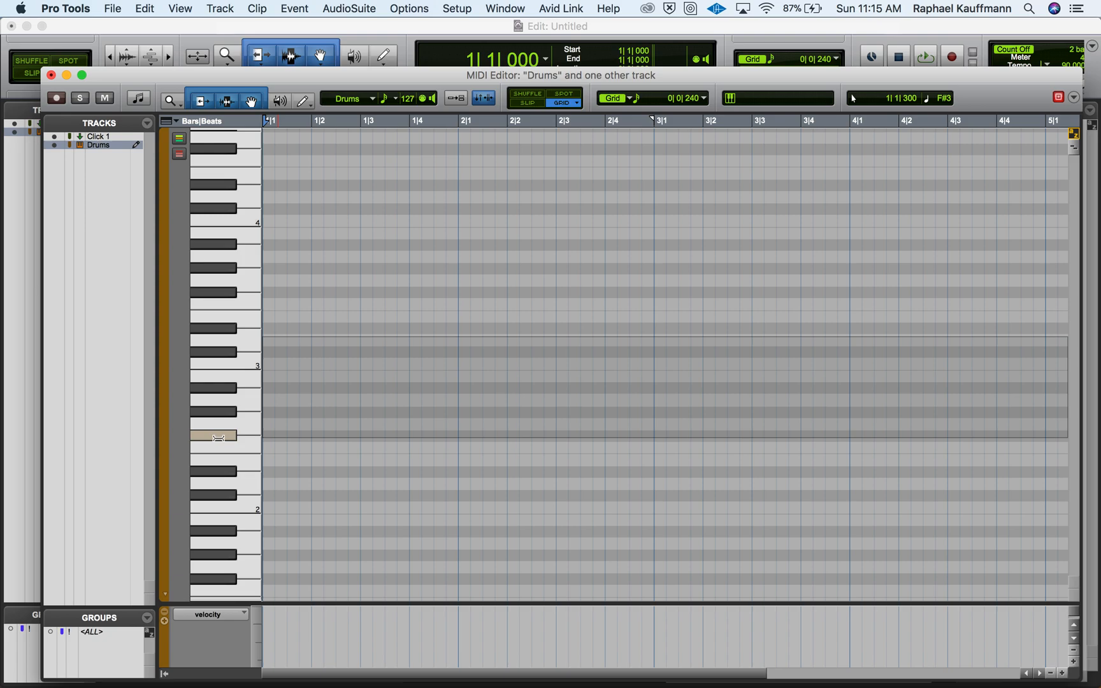
Put away the MIDI Editor and load the +10 Session Drums preset from 26 Drums in the Drums track's Xpand!2, closing its window
left_click(130, 21)
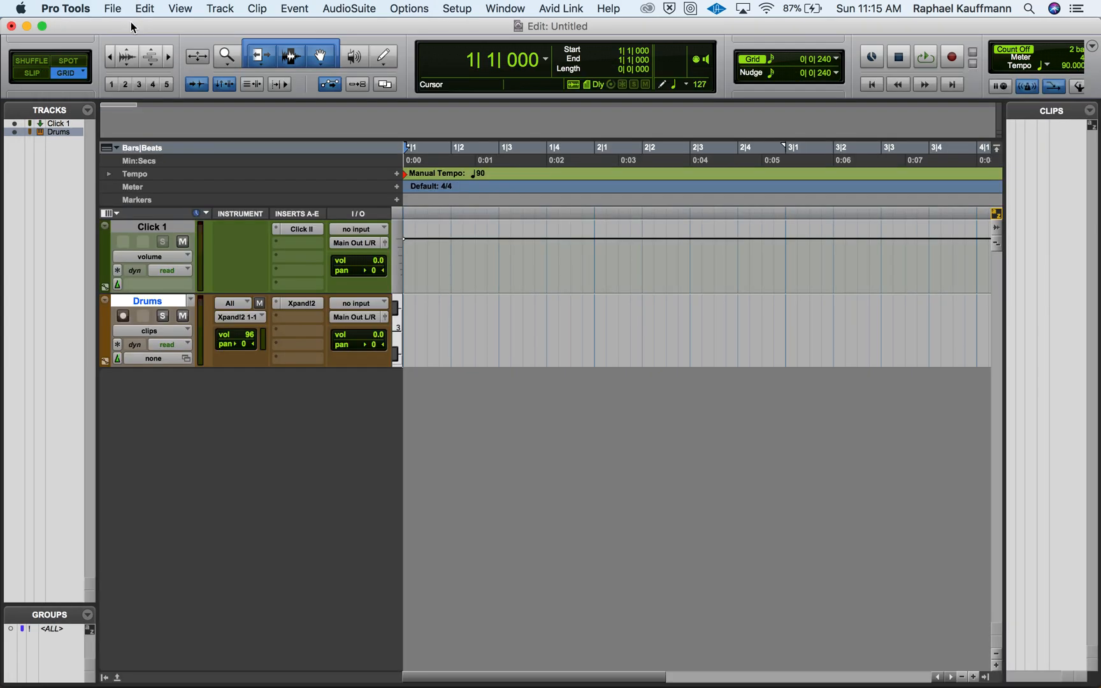
left_click(290, 304)
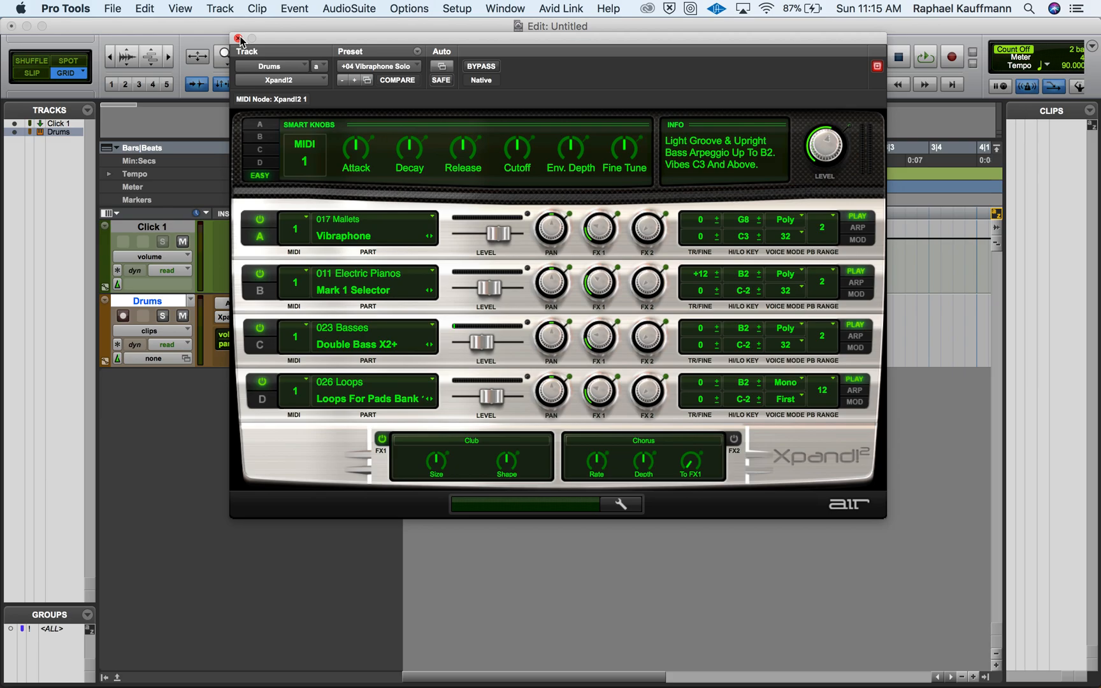
left_click(362, 67)
mouse_move(408, 353)
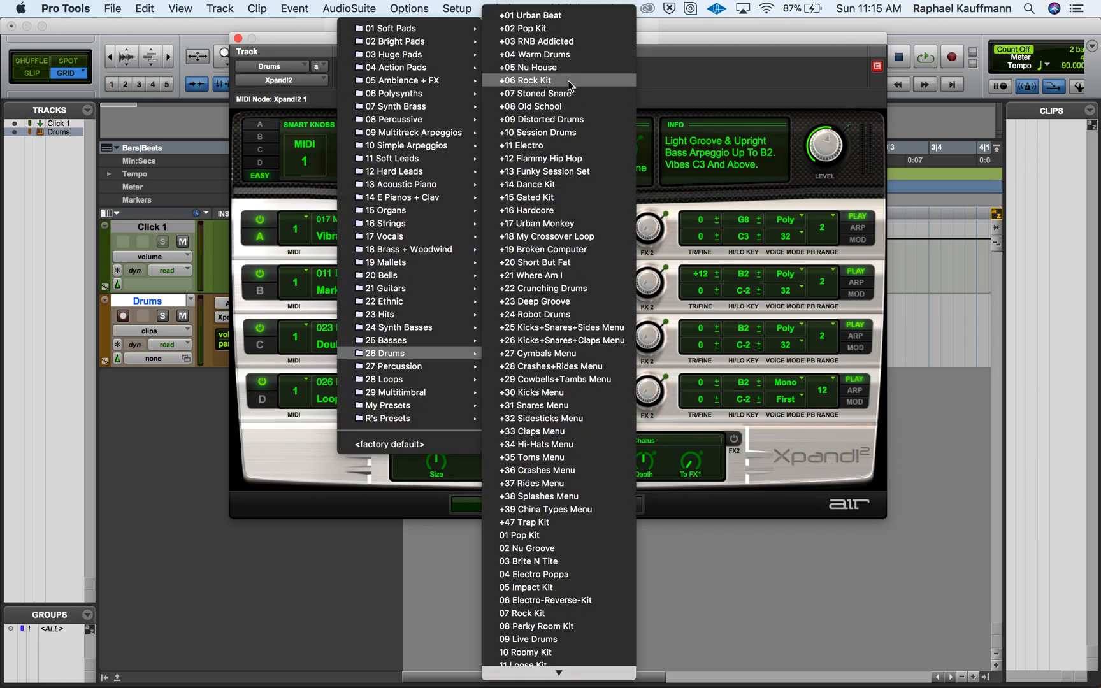
left_click(559, 131)
left_click(238, 39)
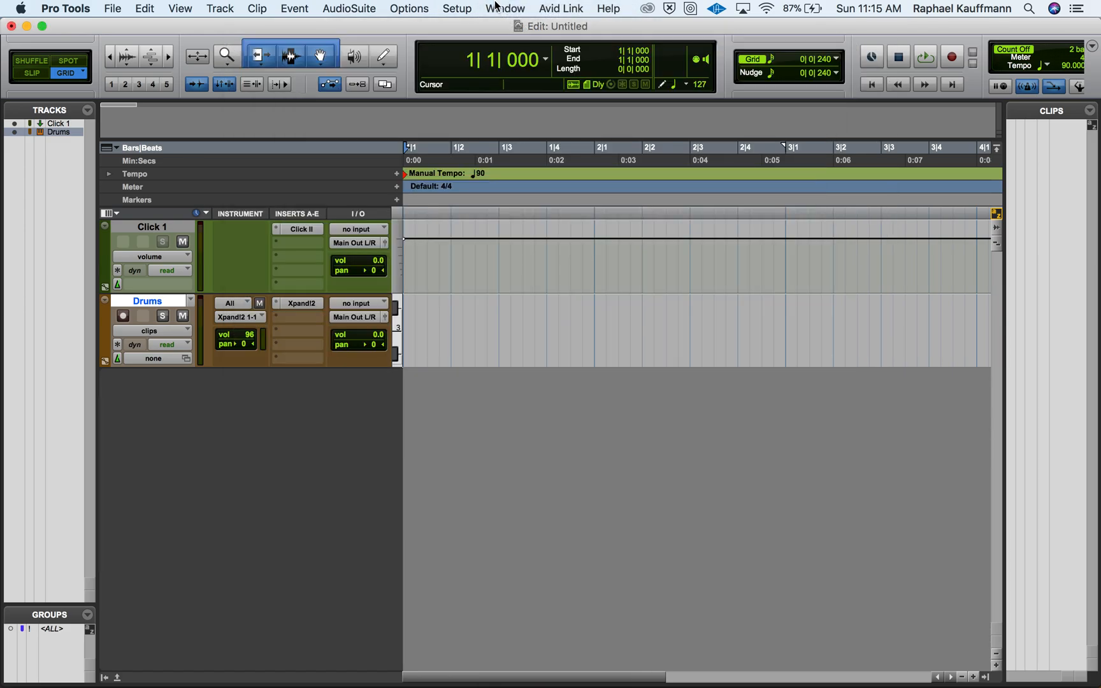
In the MIDI Editor, pencil in C1 notes on beats 1 and 3 and D1 notes on beats 2 and 4 of bar 1
left_click(496, 8)
left_click(519, 131)
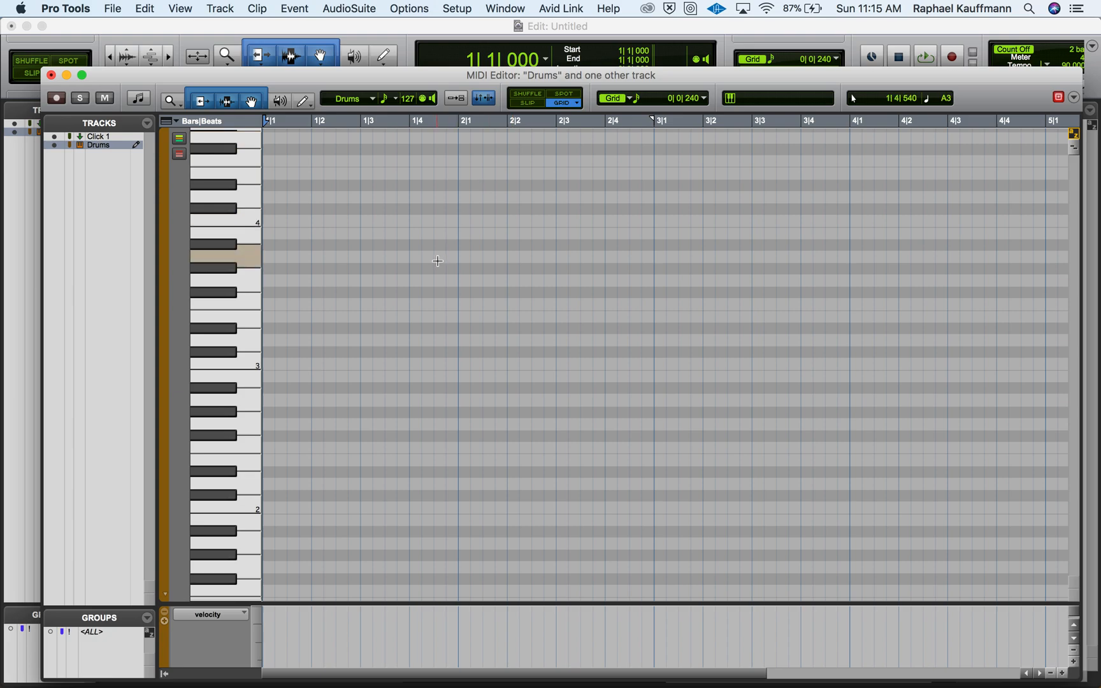
left_click(303, 102)
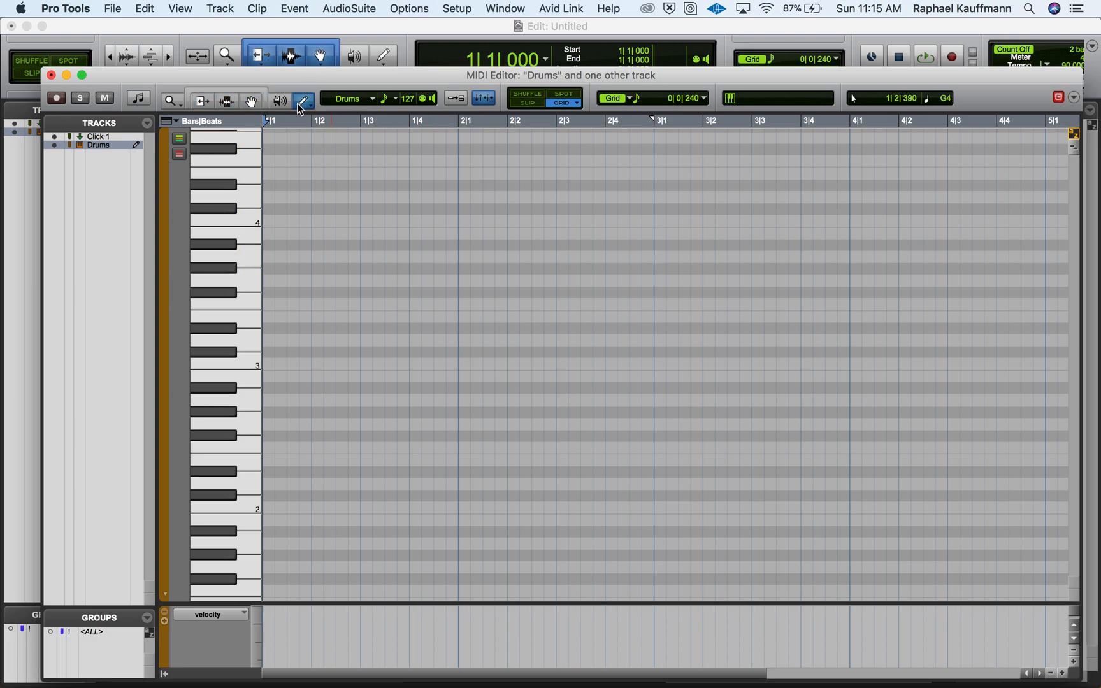
scroll(267, 509, "down", 5)
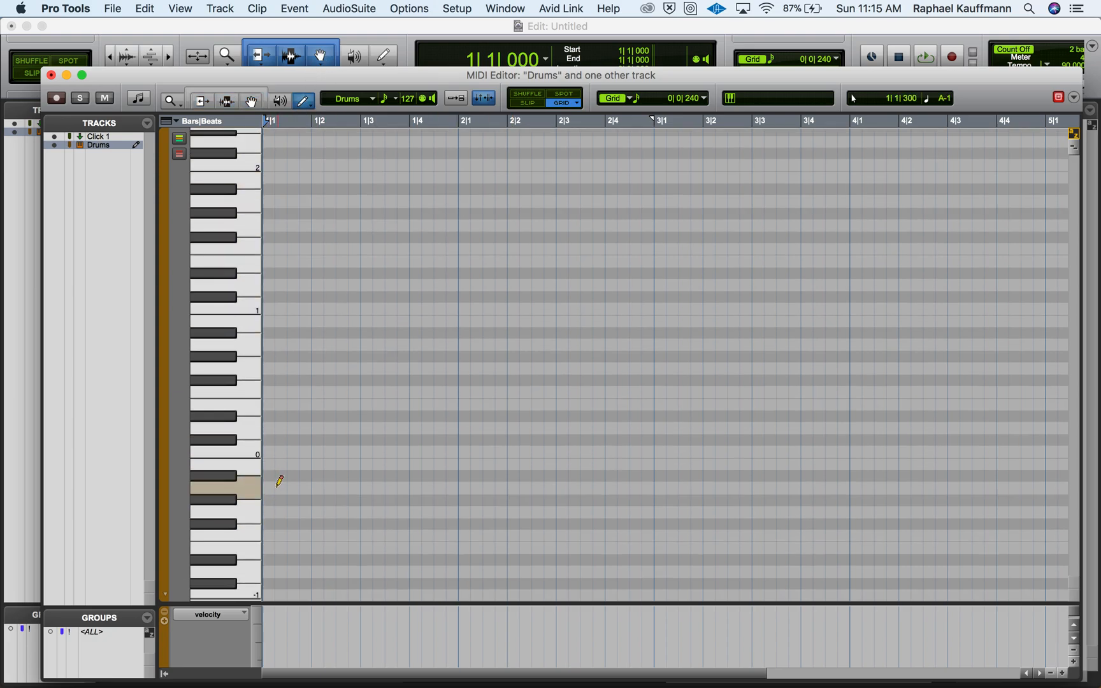
left_click(268, 308)
left_click(317, 285)
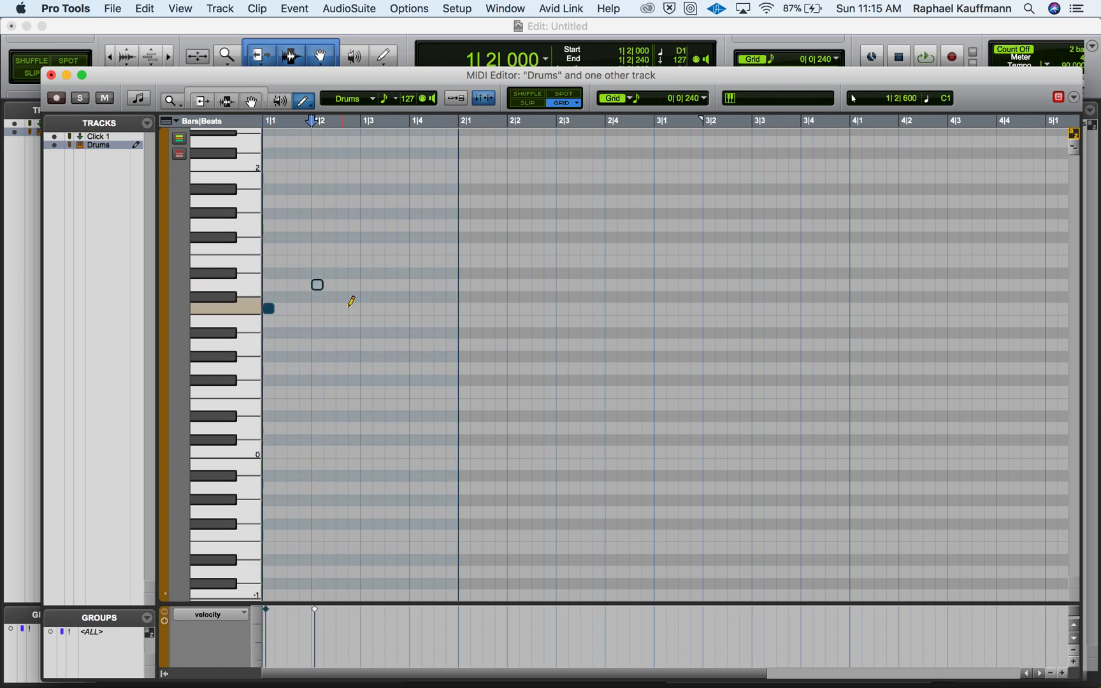
left_click(366, 308)
left_click(416, 285)
Add eight F#1 notes on every eighth note of bar 1, erasing any misplaced note
left_click(268, 237)
left_click(305, 236)
left_click(292, 237)
left_click(305, 237, "alt")
left_click(316, 237)
left_click(342, 236)
left_click(367, 237)
left_click(390, 237)
left_click(415, 237)
left_click(440, 237)
Play back the one-bar drum pattern, stop playback and minimize the MIDI Editor to return to the Edit window
key("space")
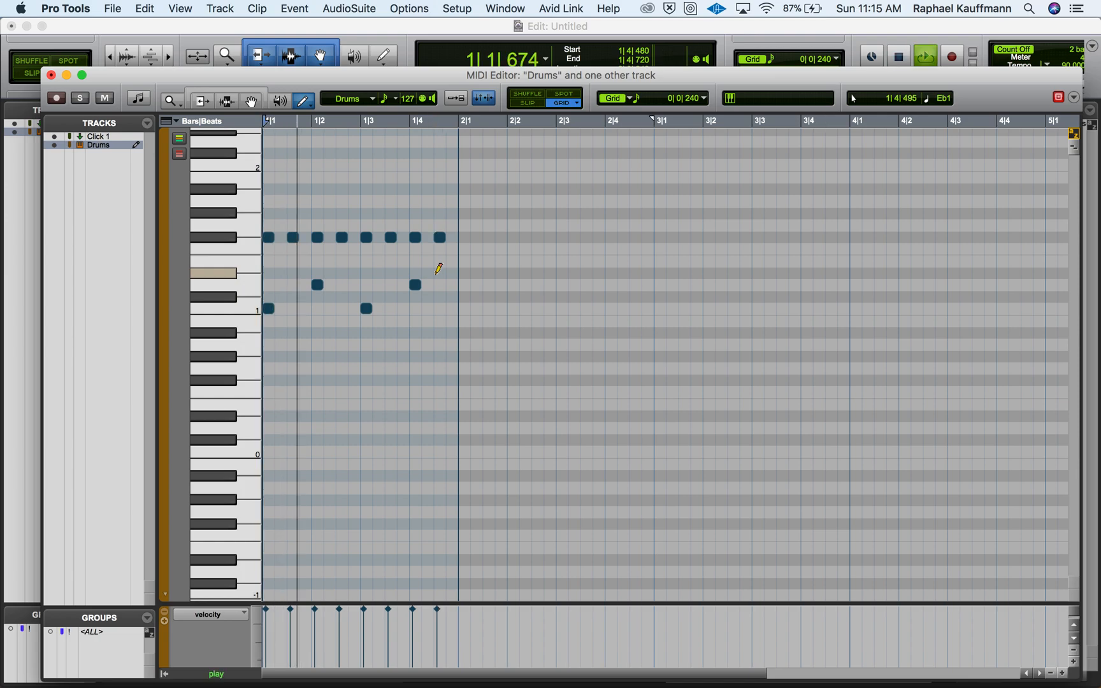
key("space")
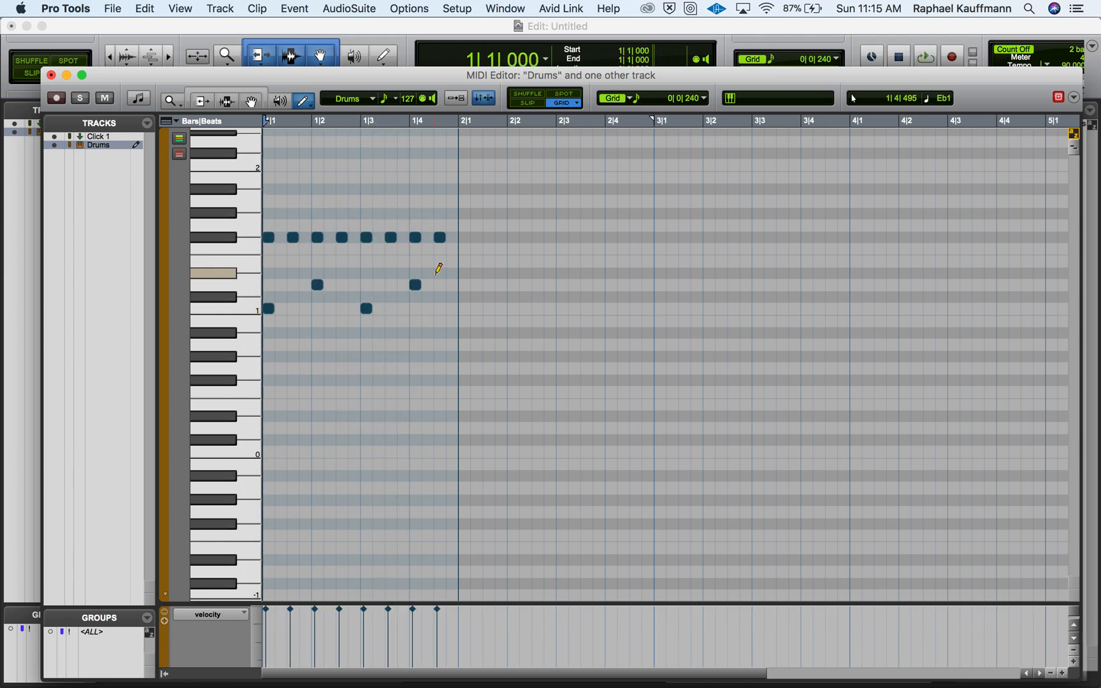
left_click(67, 75)
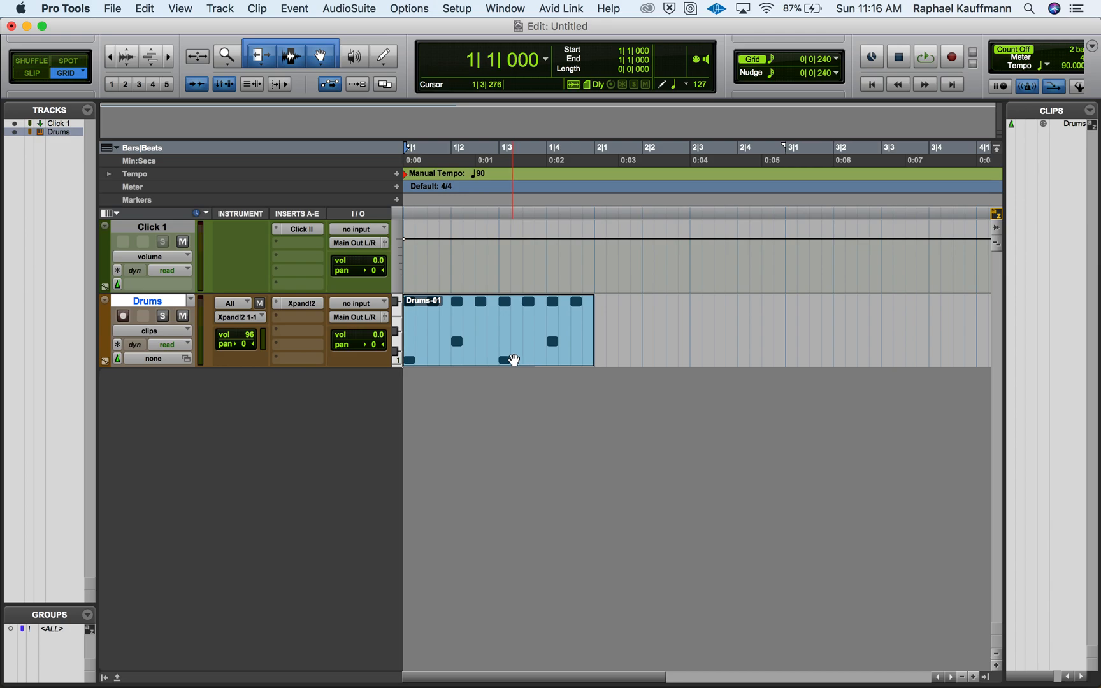
key("super+Tab")
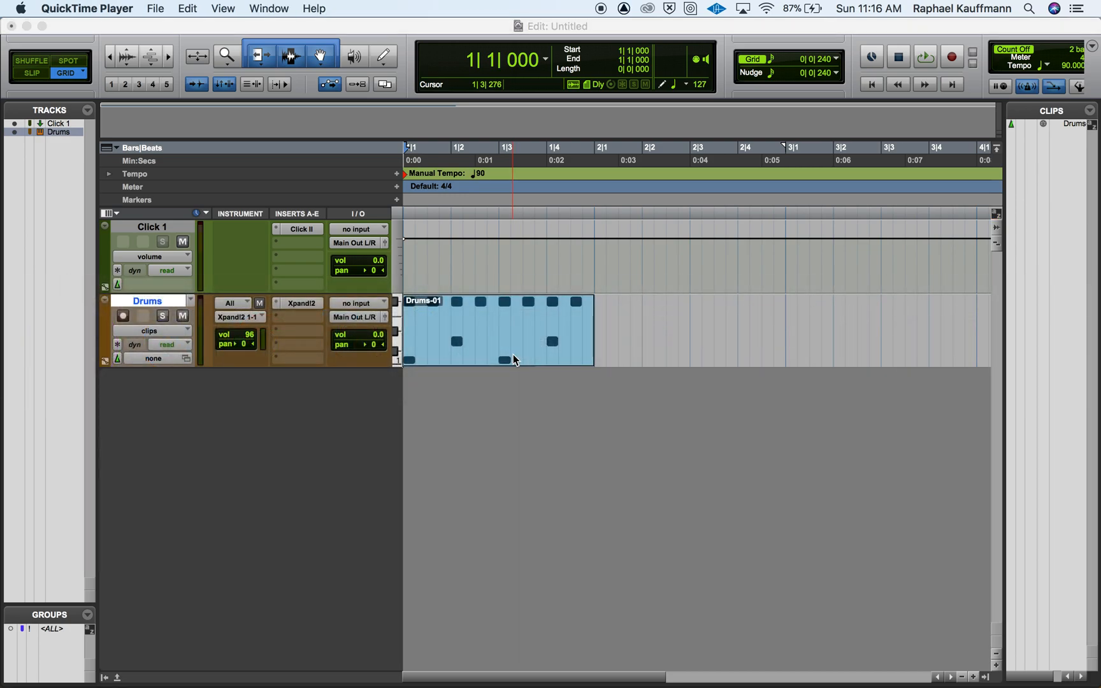
key("super+q")
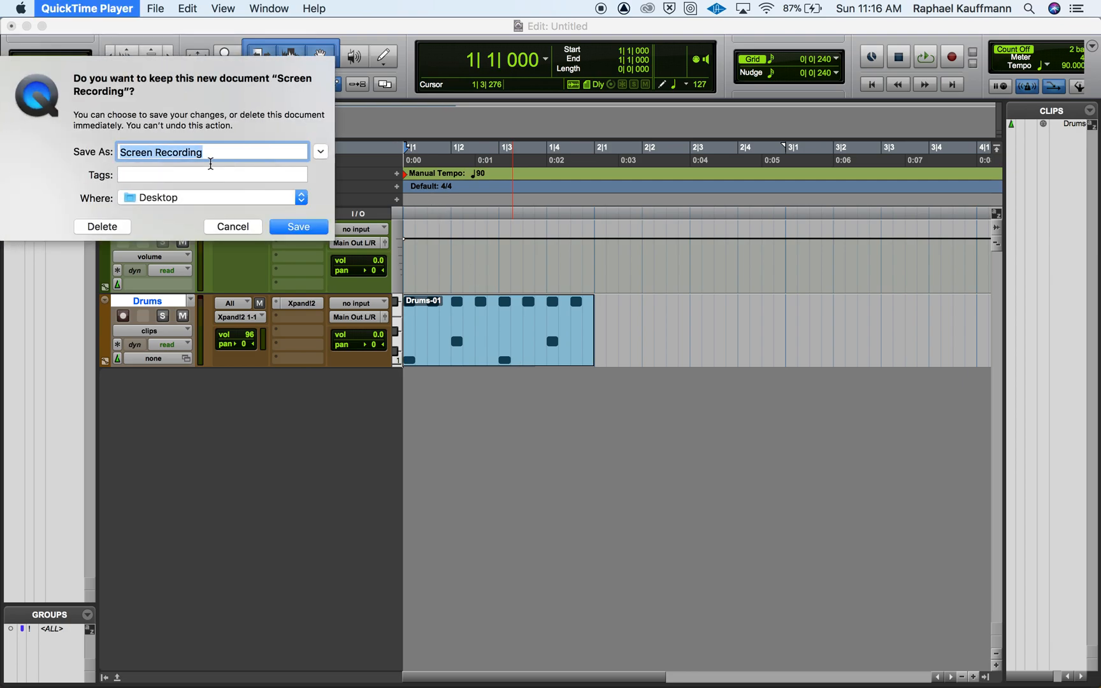
type("Starting")
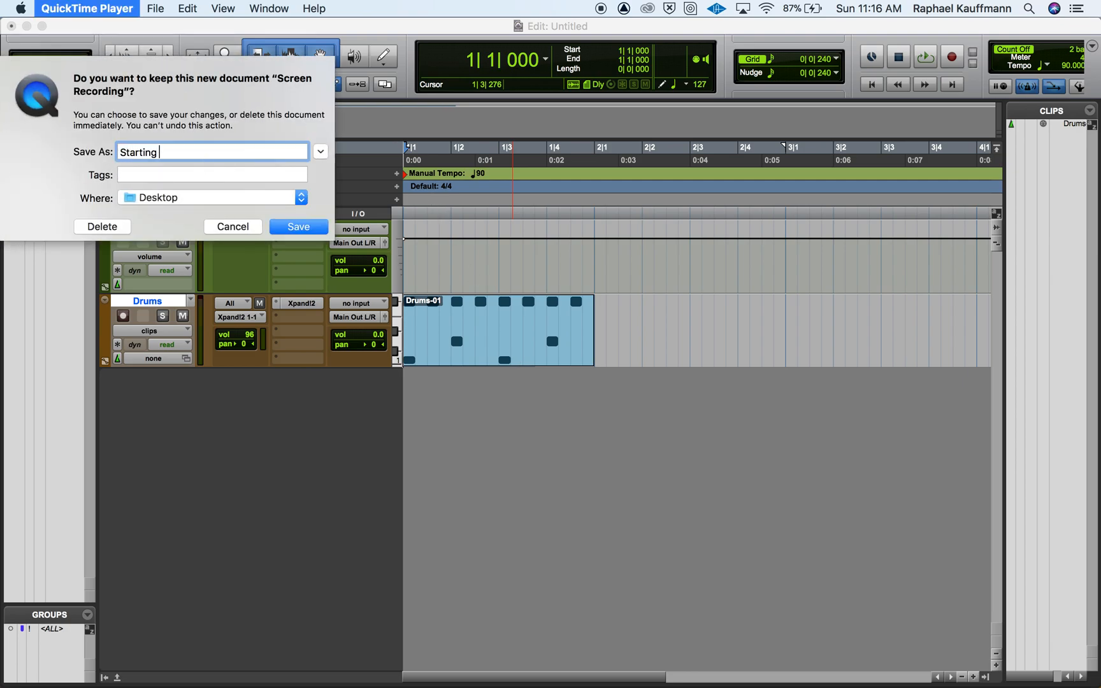